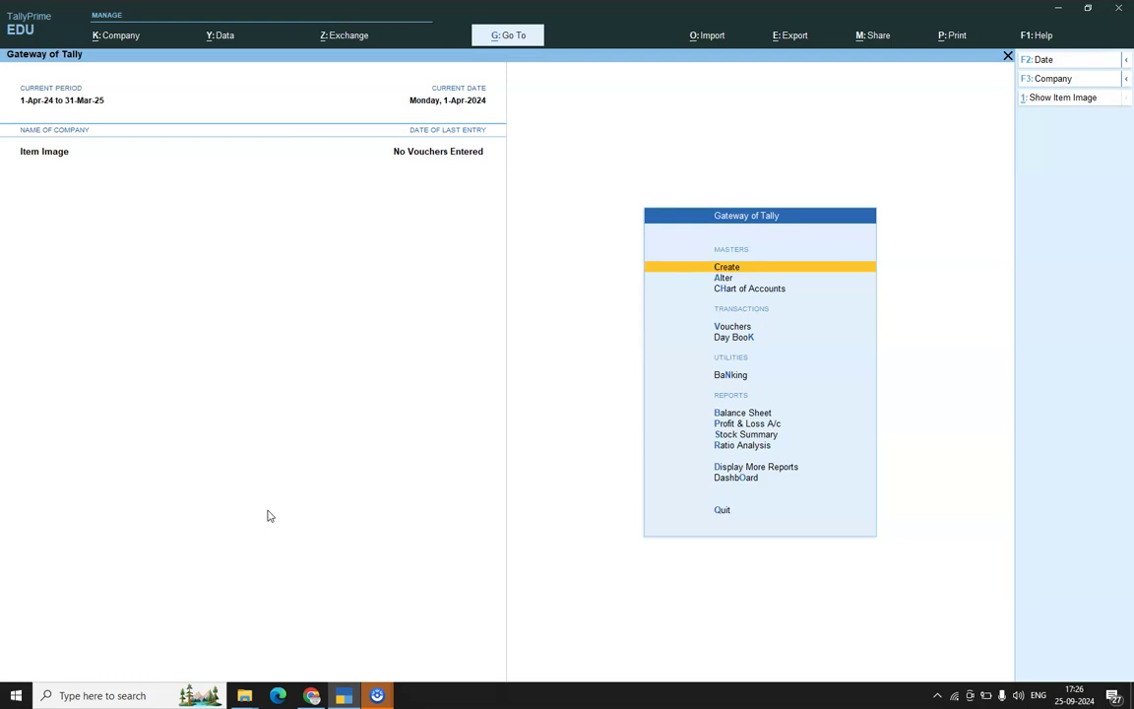
Minimize TallyPrime, open the DATA D (D:) drive from This PC in File Explorer and maximize the window
left_click(273, 504)
left_click(1057, 8)
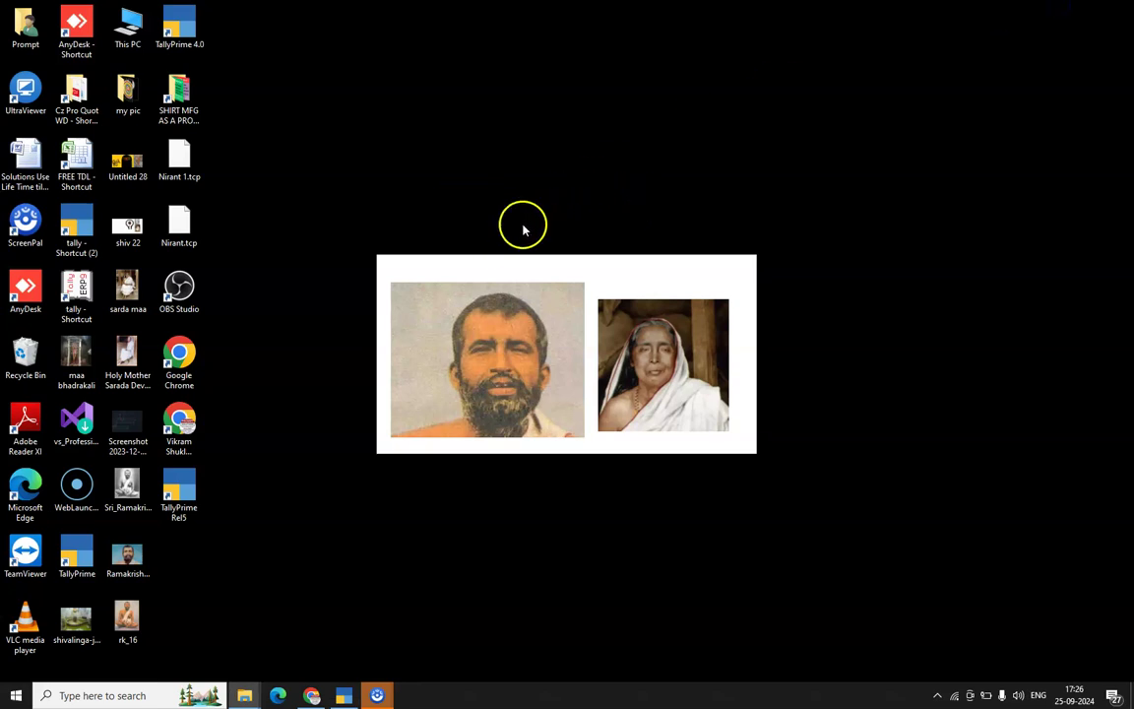
double_click(137, 37)
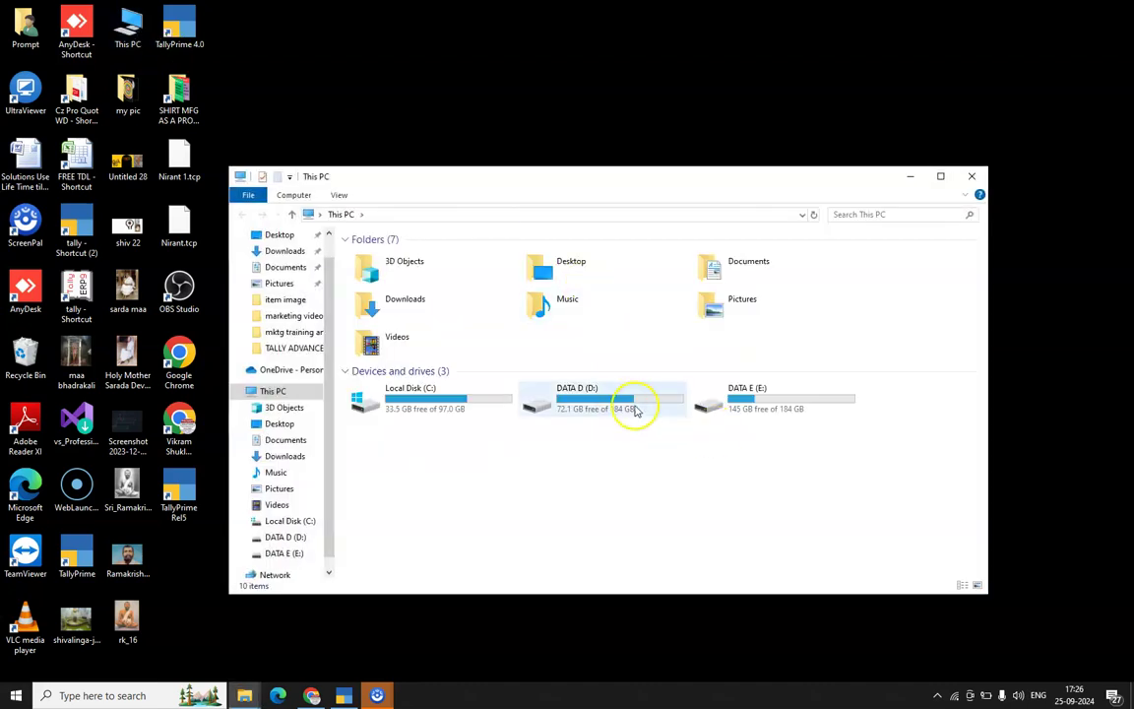
double_click(624, 404)
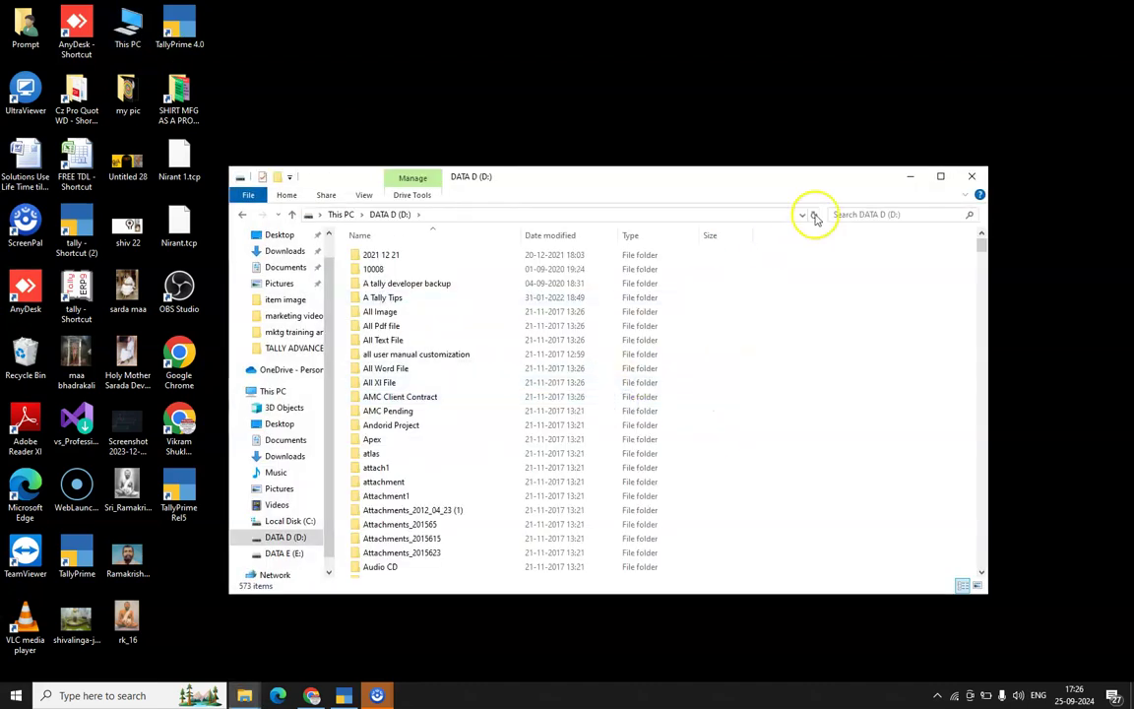
left_click(941, 178)
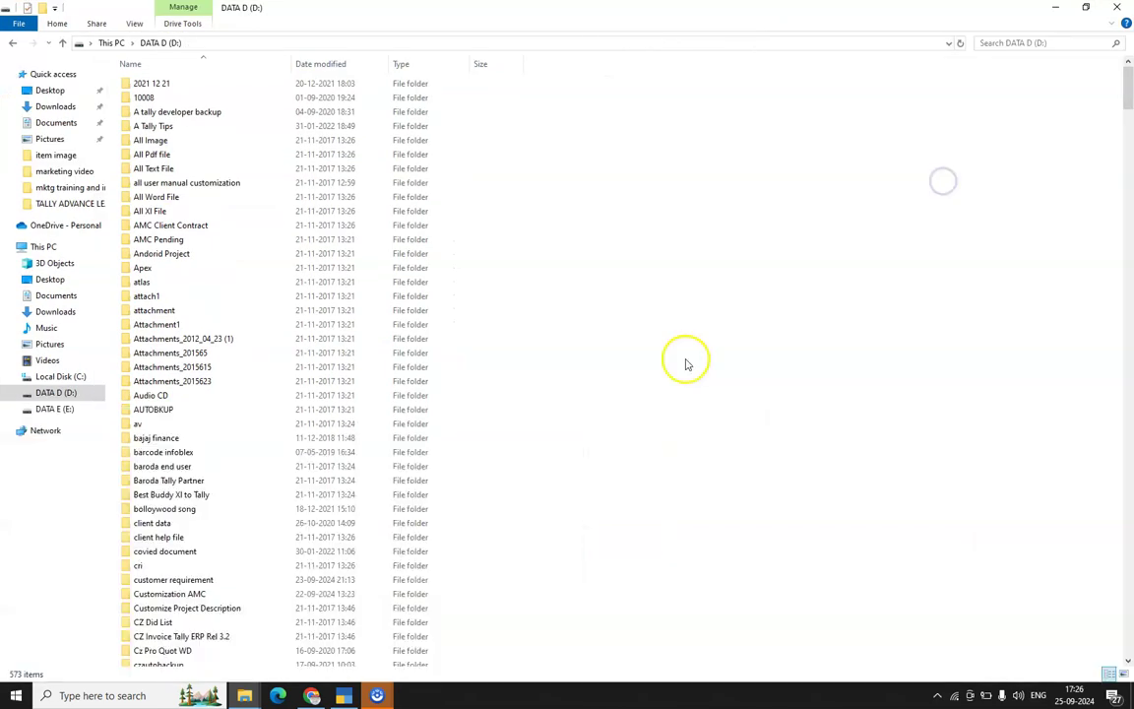
Paste the copied ItemImage.tcp file into the D: drive, replacing the existing file
right_click(709, 334)
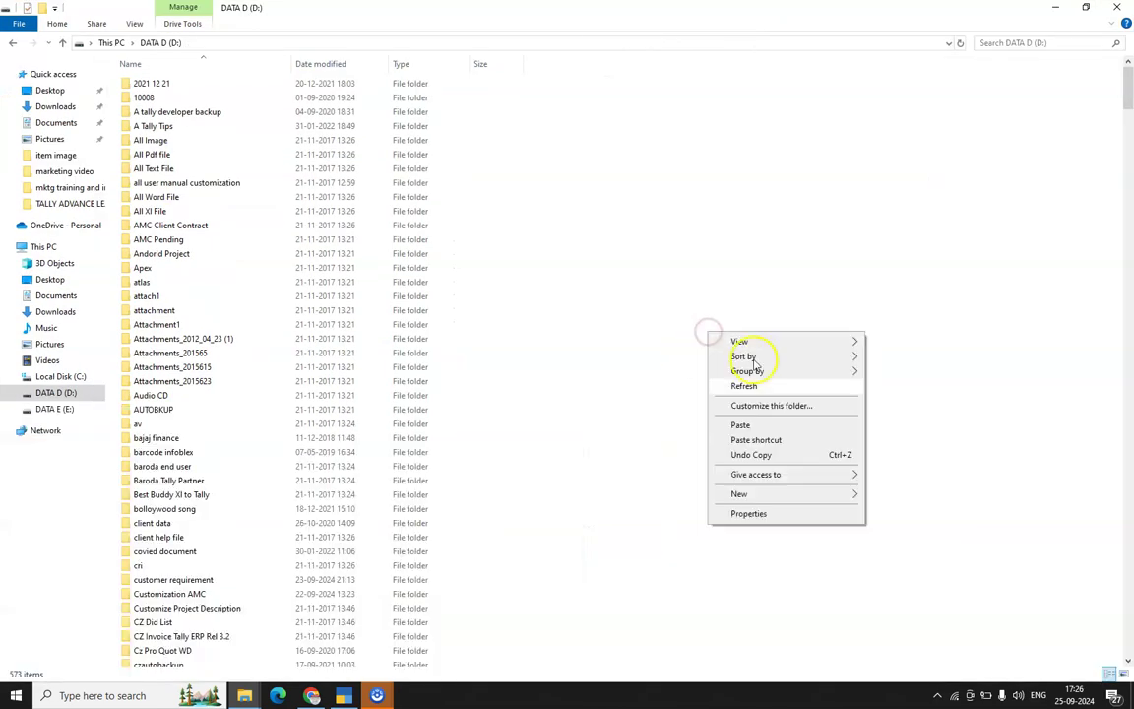
left_click(776, 425)
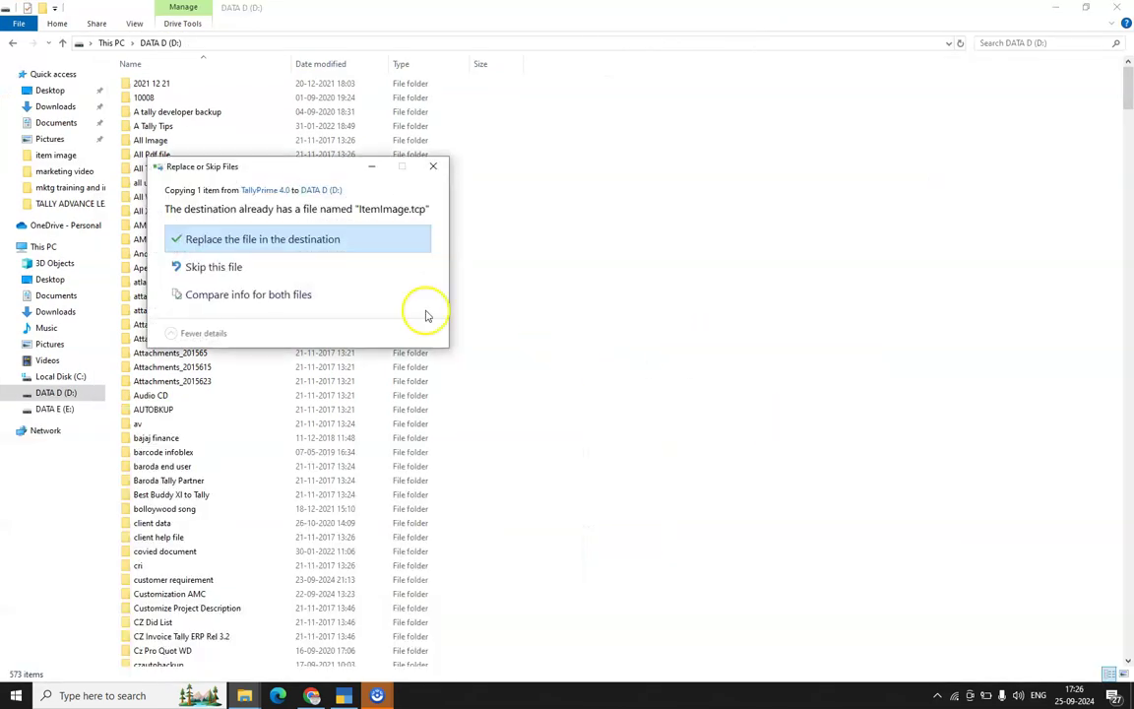
left_click(394, 246)
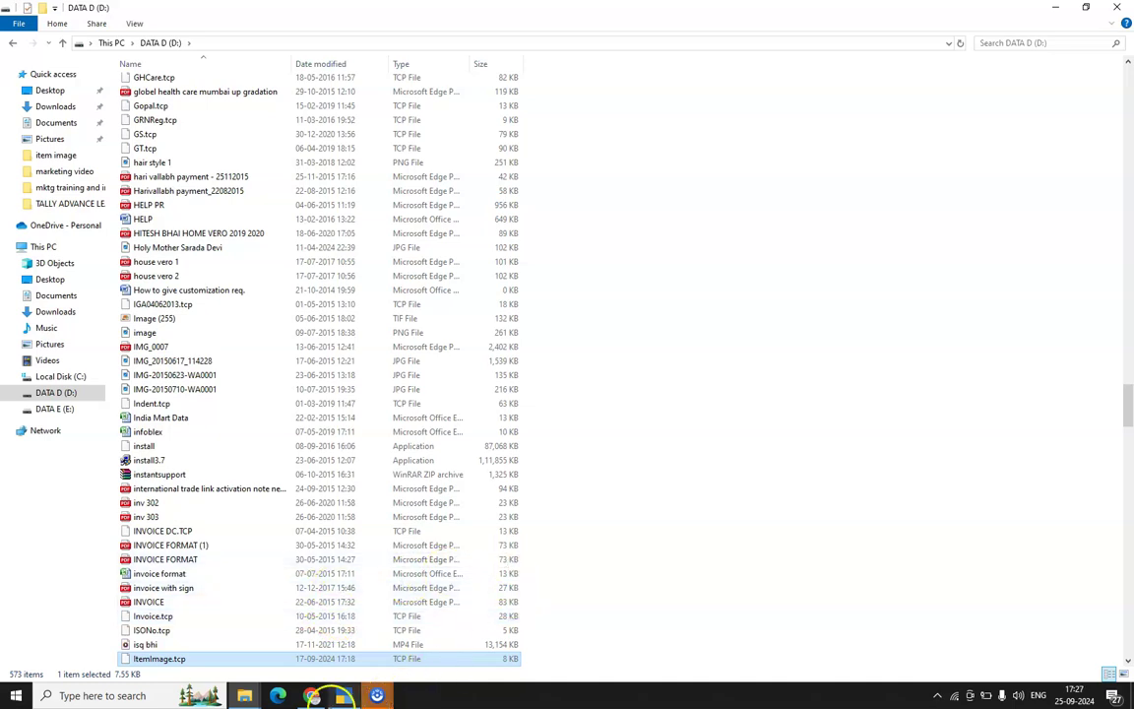
Switch back to TallyPrime and open the TDLs & AddOns management screen
left_click(343, 698)
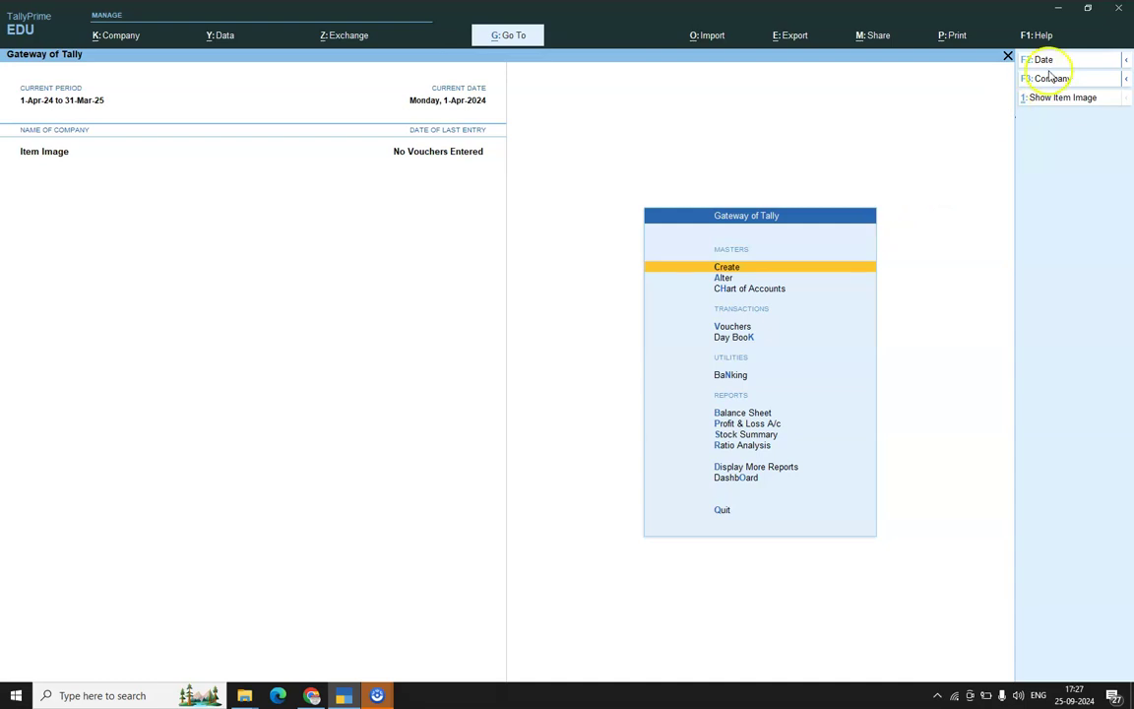
left_click(1031, 38)
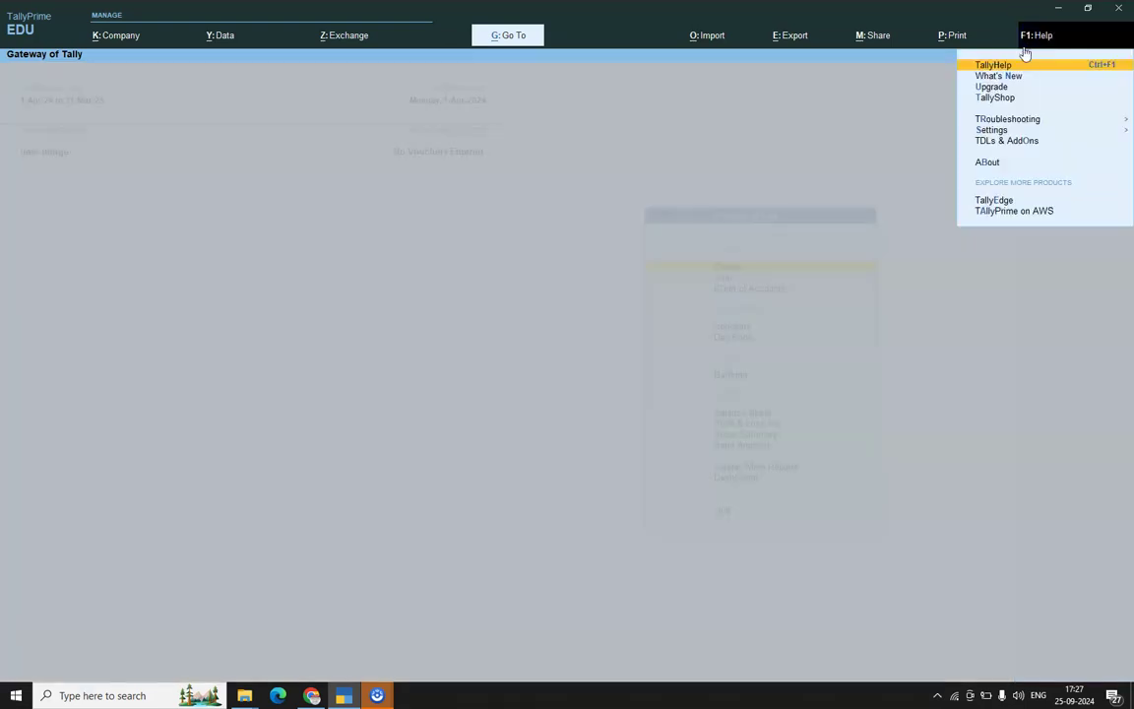
key("Down")
key("Down")
key("Down")
key("Down")
key("Down")
key("Down")
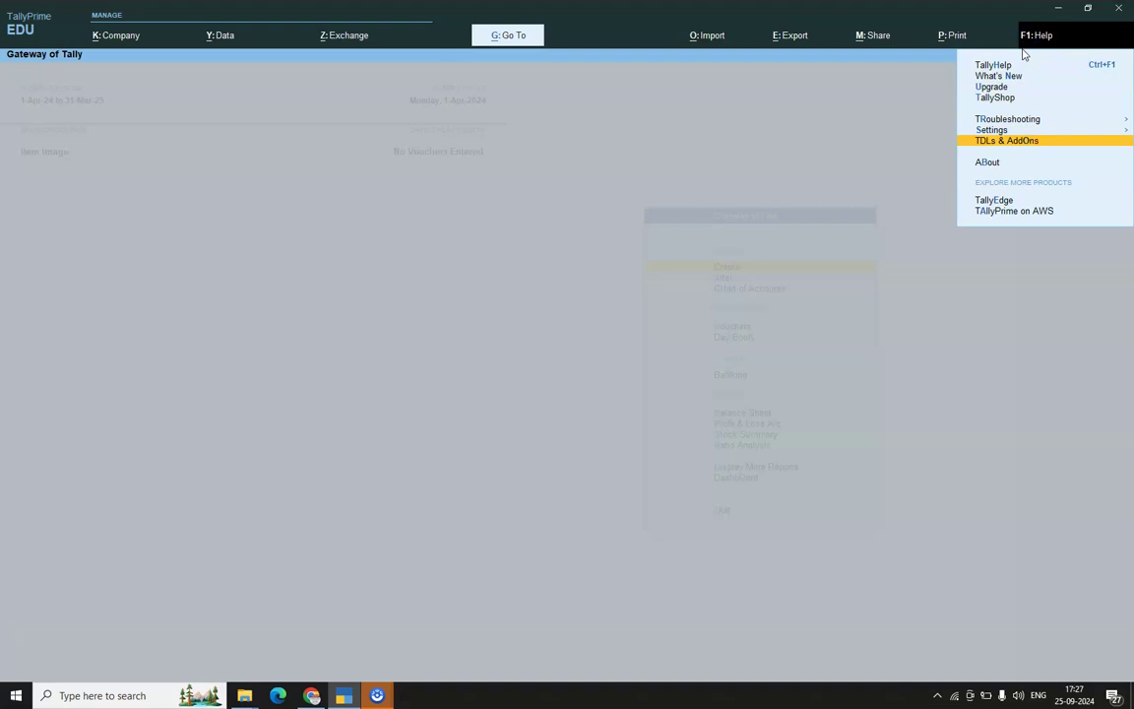
key("Return")
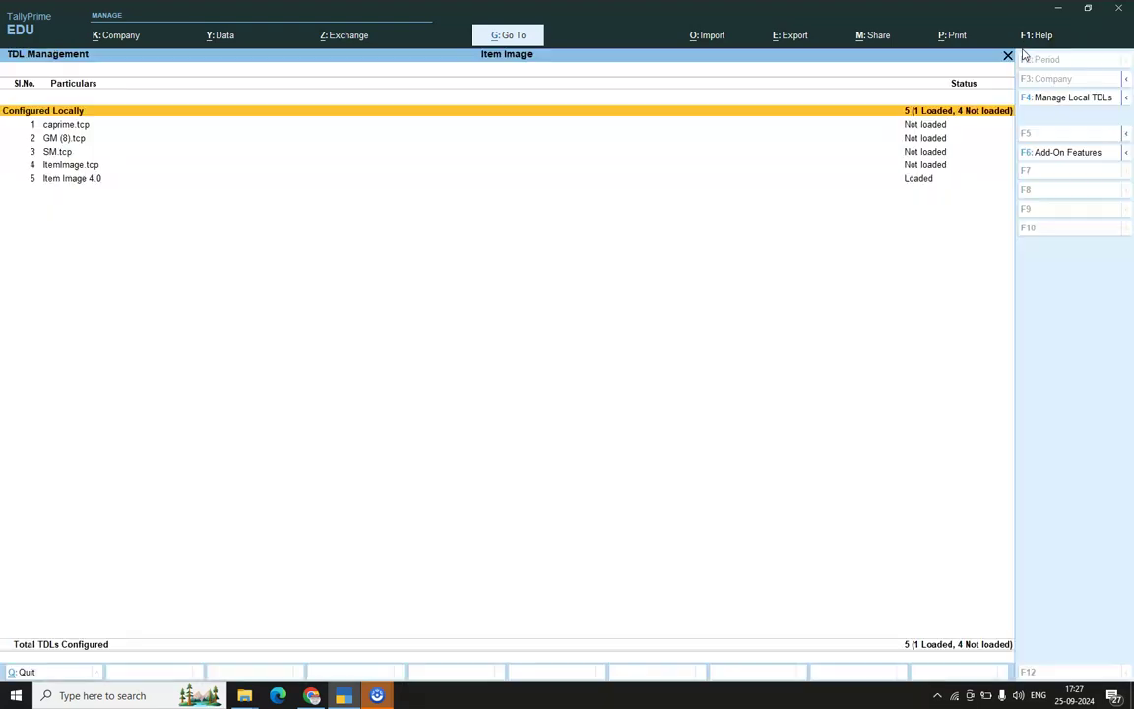
Open the local TDL configuration and set Load TDL to No for the ItemImage.tcp entry in D:\
left_click(1041, 103)
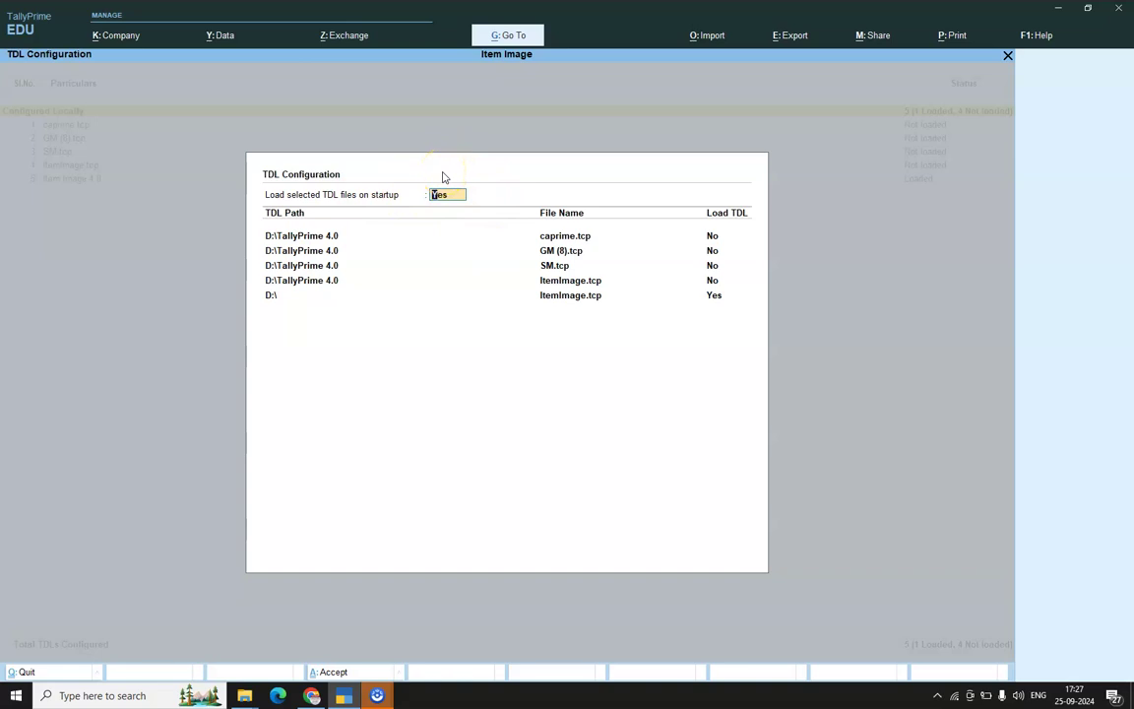
key("Return")
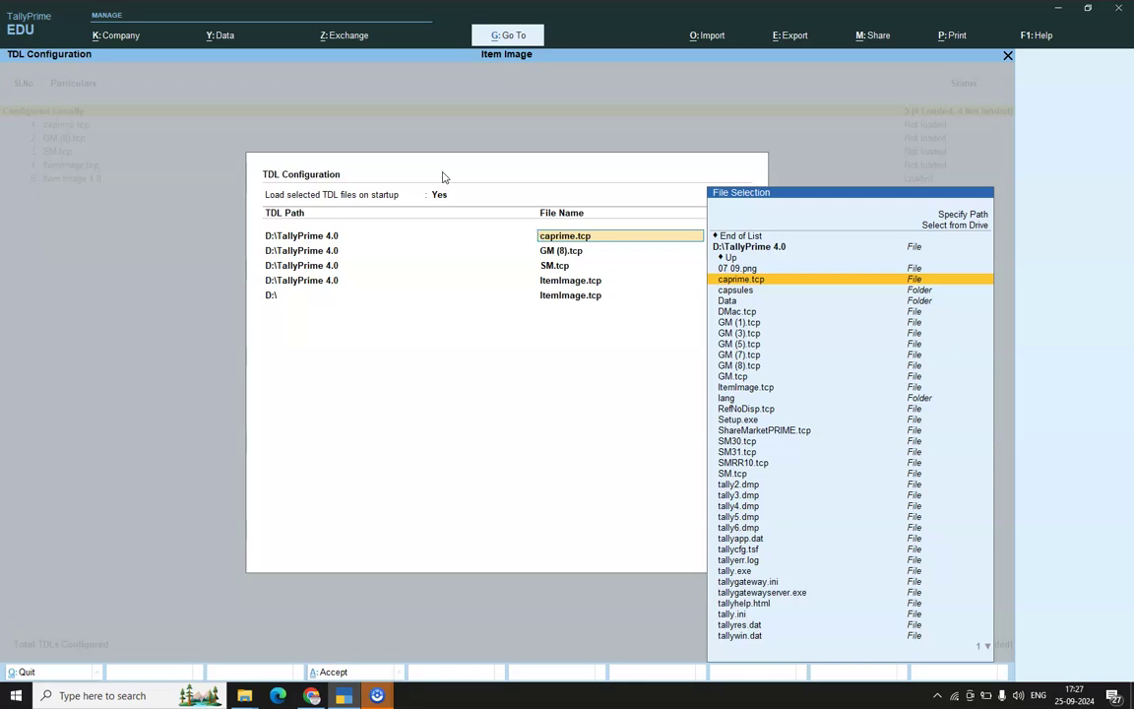
key("Down")
key("Down")
key("Down")
key("Return")
key("Return")
key("Return")
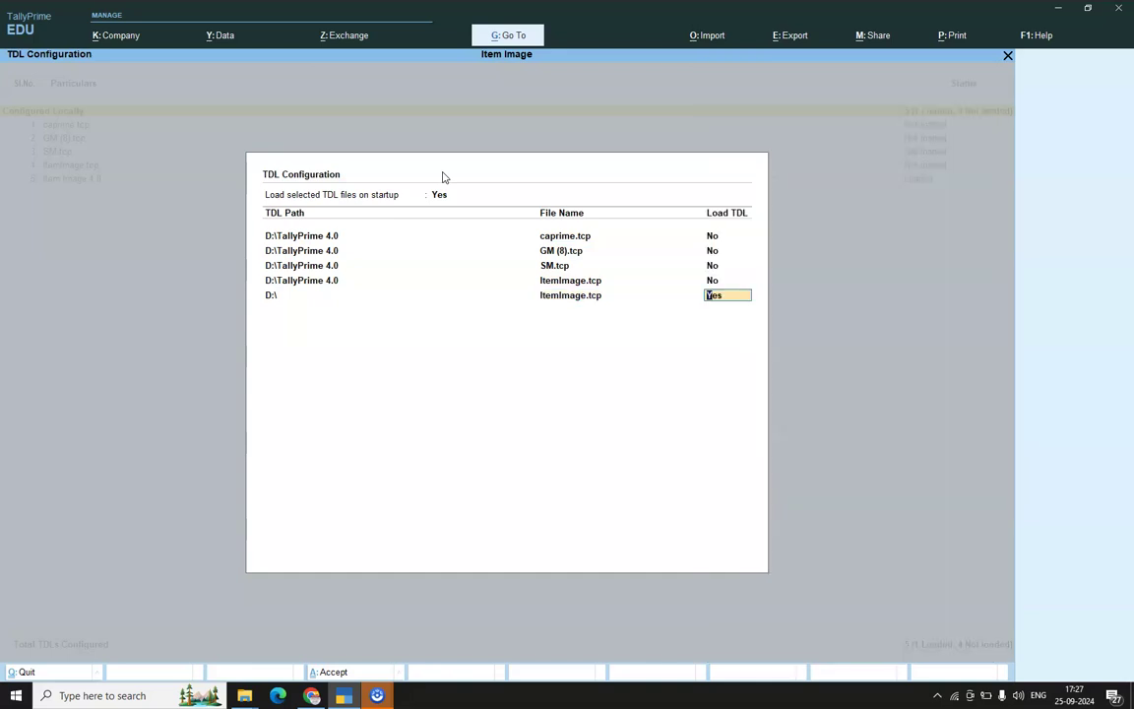
type("n")
key("Return")
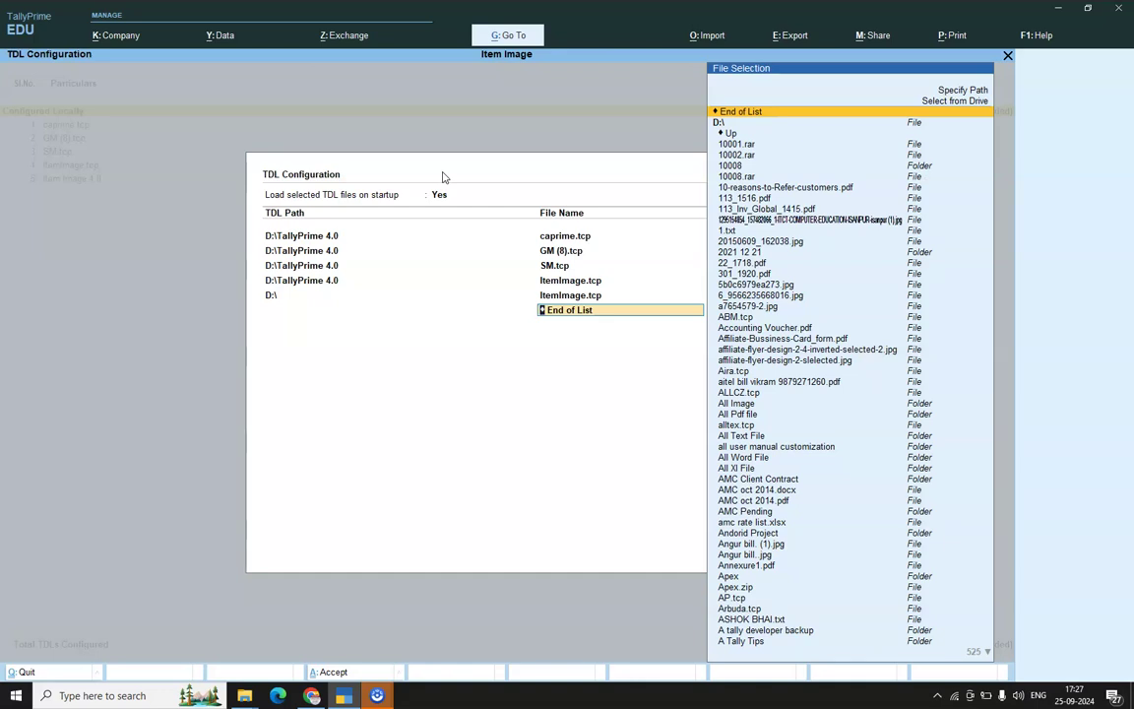
Try to clear every listed TDL file from the local TDL configuration
key("Up")
key("Up")
key("Up")
key("Up")
key("Up")
key("Up")
key("Up")
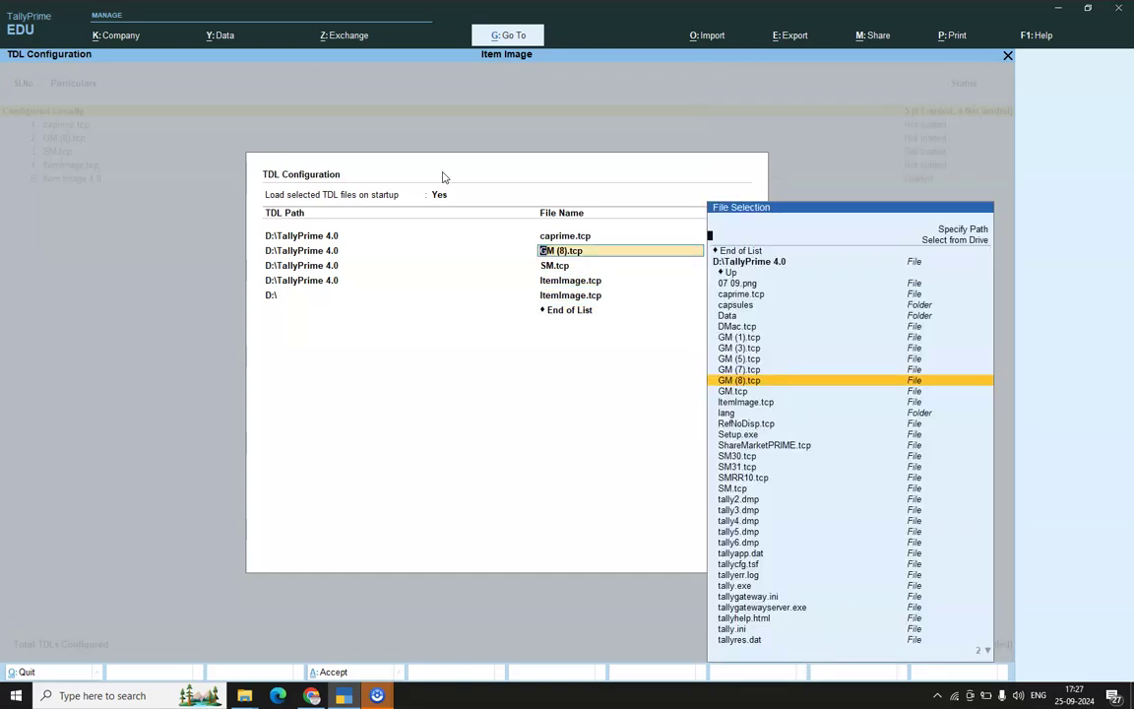
key("Up")
key("BackSpace")
key("Up")
key("Down")
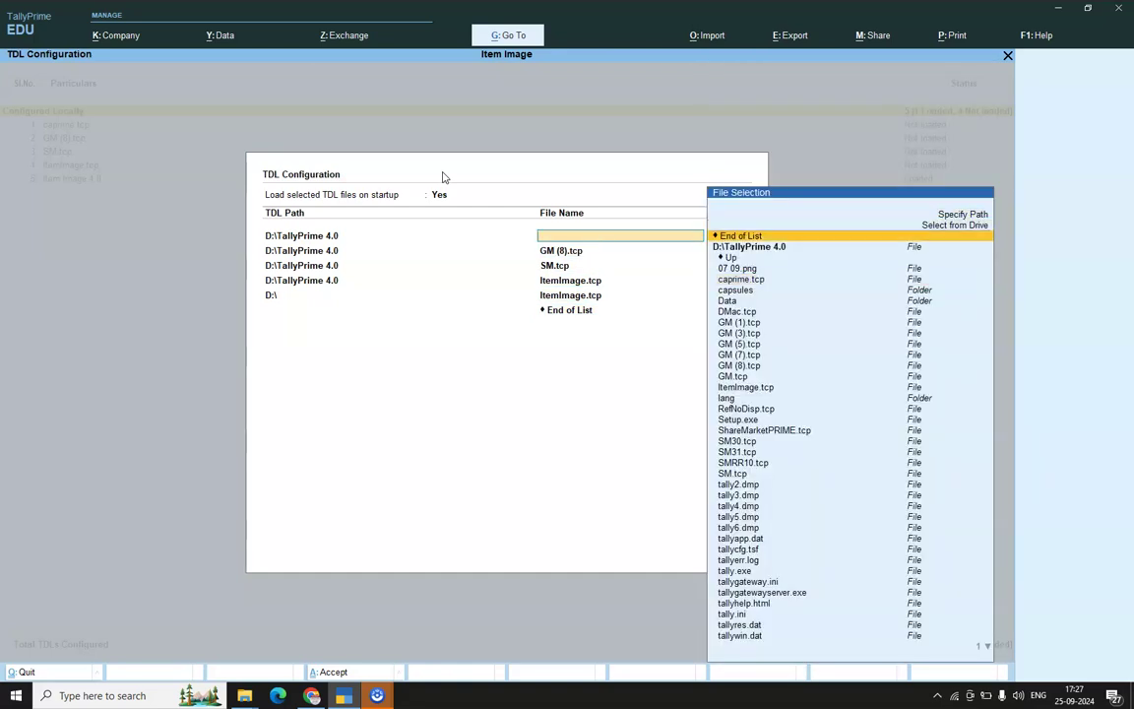
key("Up")
key("Down")
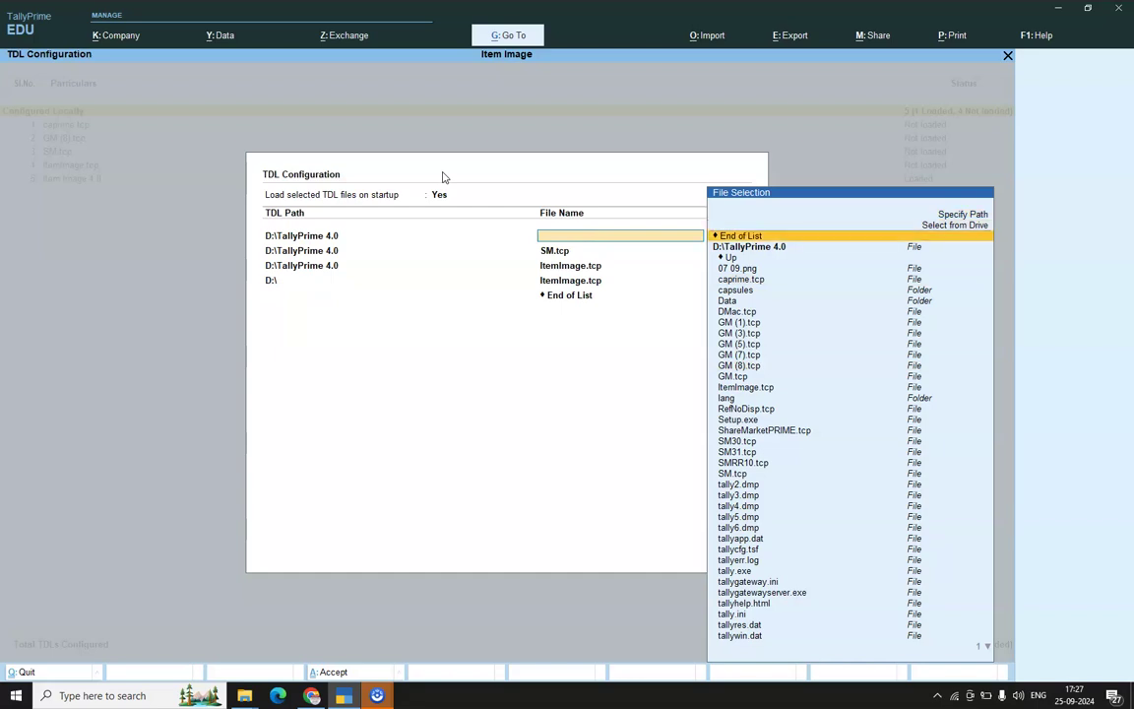
key("Return")
key("BackSpace")
key("Up")
key("Down")
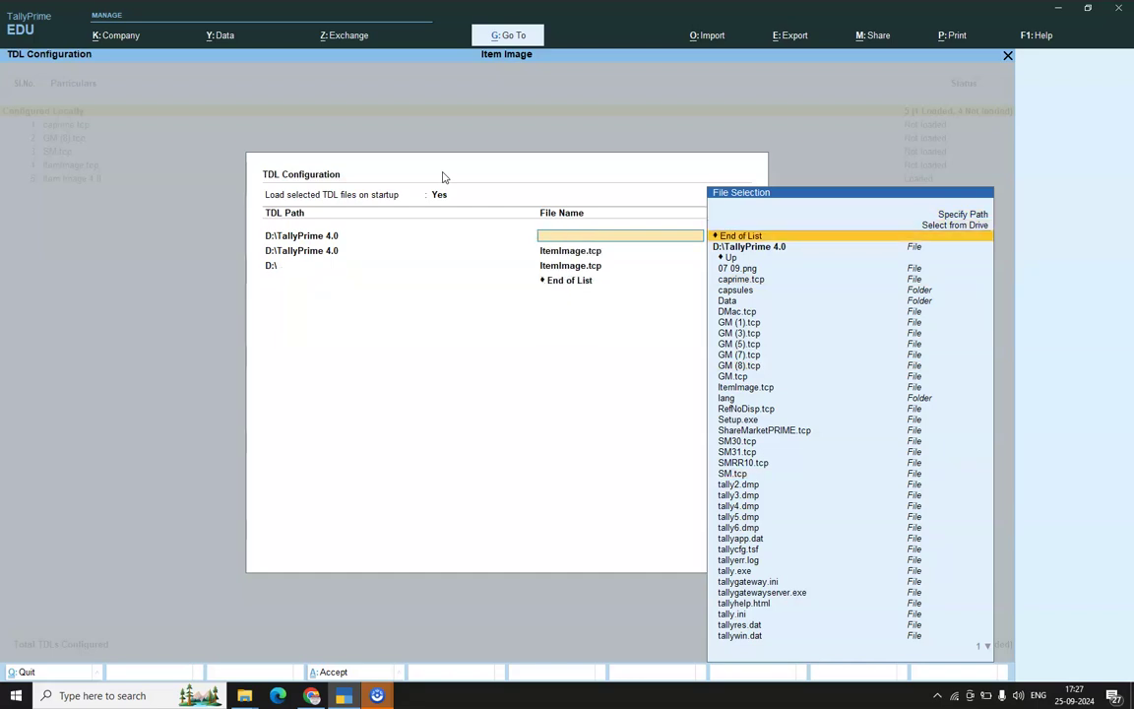
key("Return")
key("BackSpace")
key("Up")
key("Down")
key("Return")
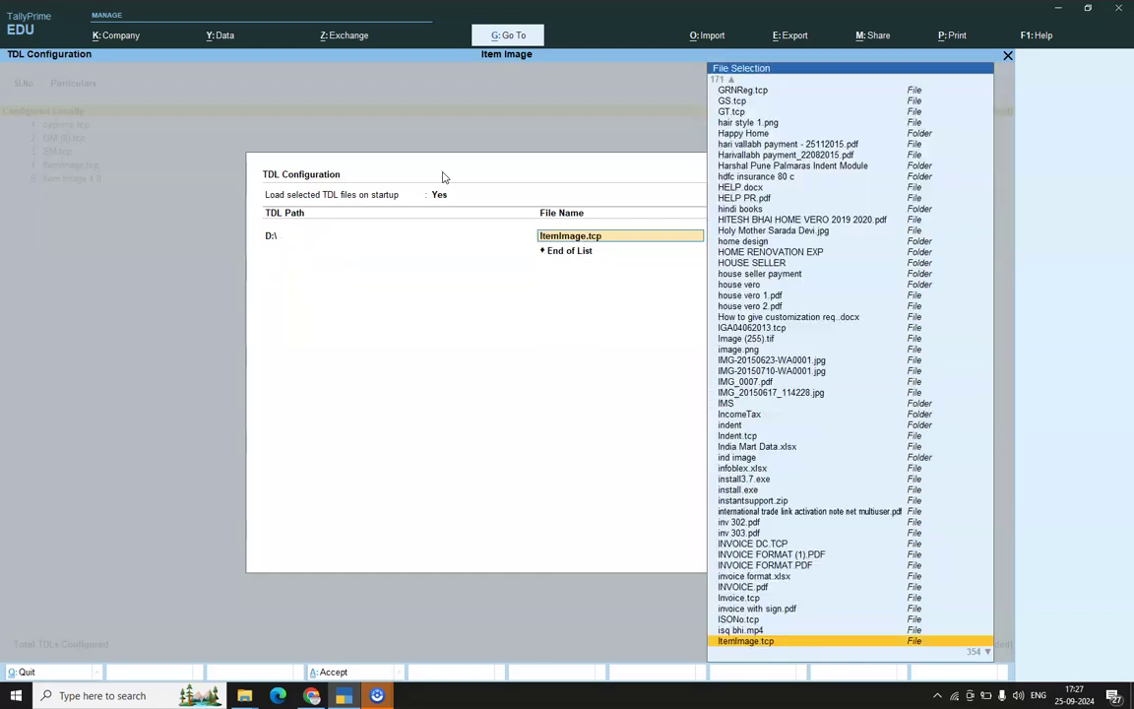
key("BackSpace")
key("Down")
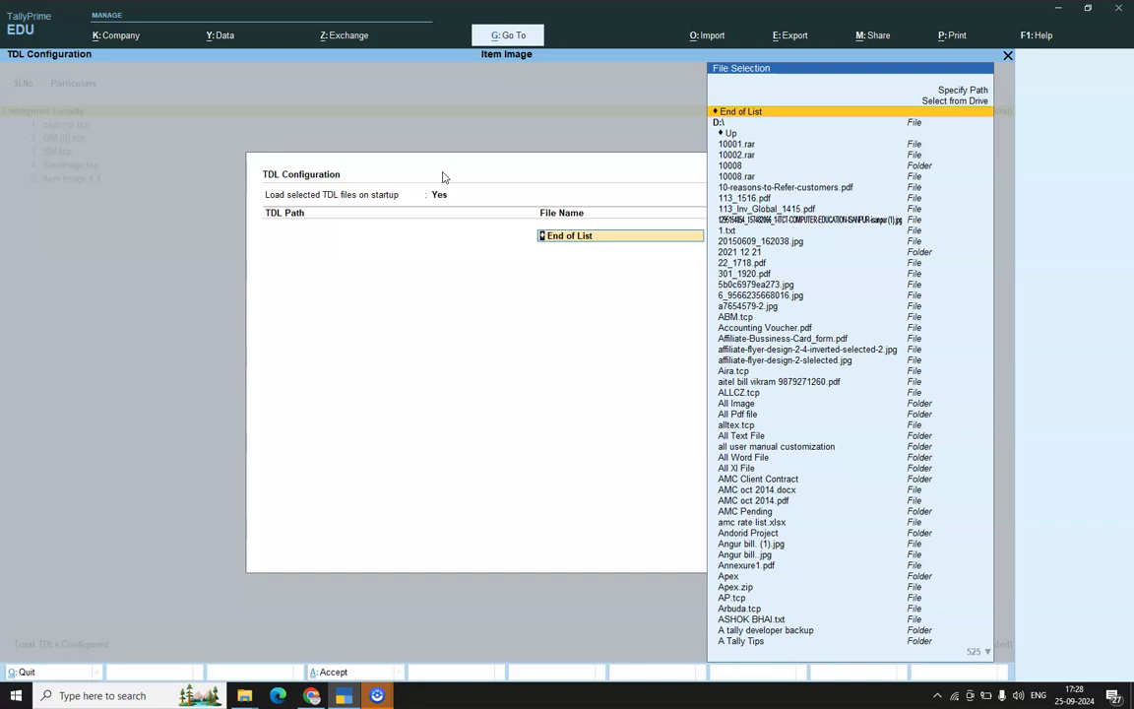
key("Return")
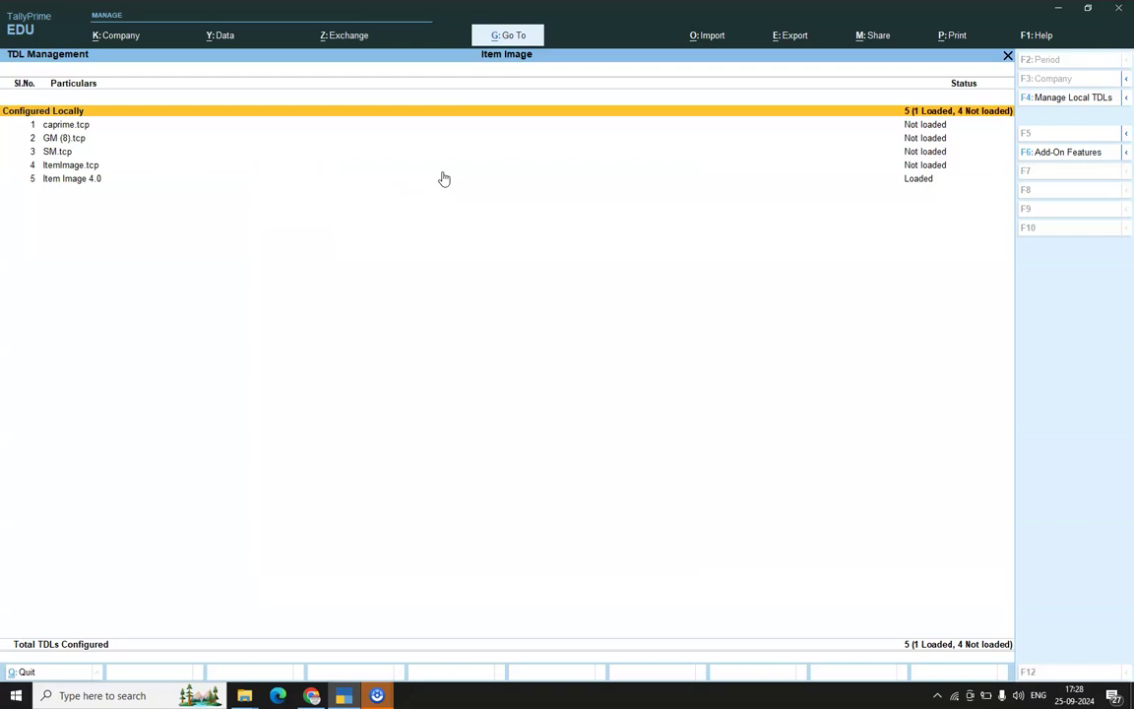
Reopen the local TDL configuration and set Load TDL to No for the existing D:\ ItemImage.tcp entry
key("F4")
key("Return")
key("Down")
key("Return")
key("Down")
key("Down")
key("Return")
key("Return")
key("Return")
key("Return")
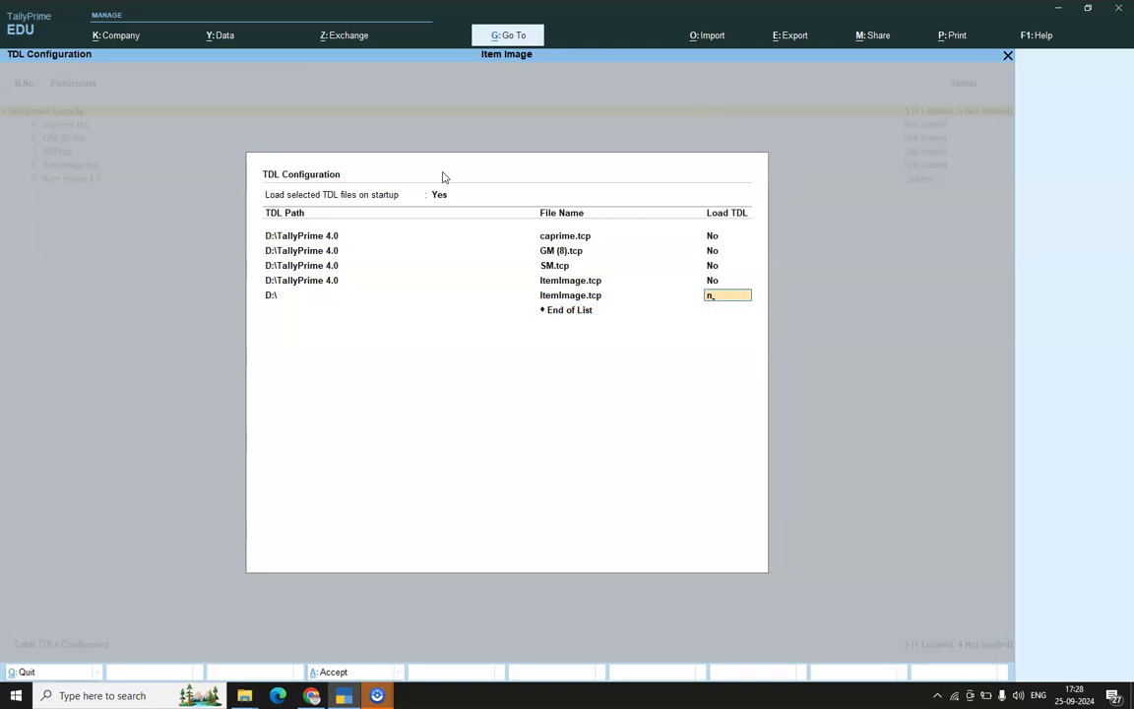
key("Return")
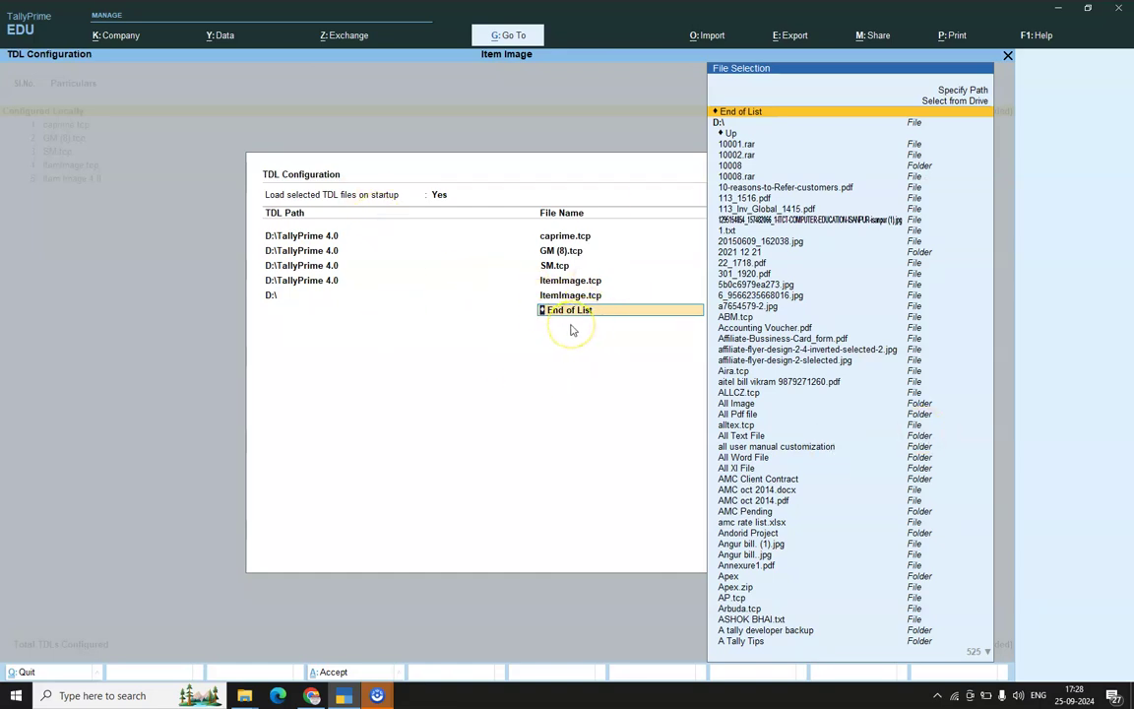
Add a new TDL entry with D:\ as its specified file path
key("Up")
key("Up")
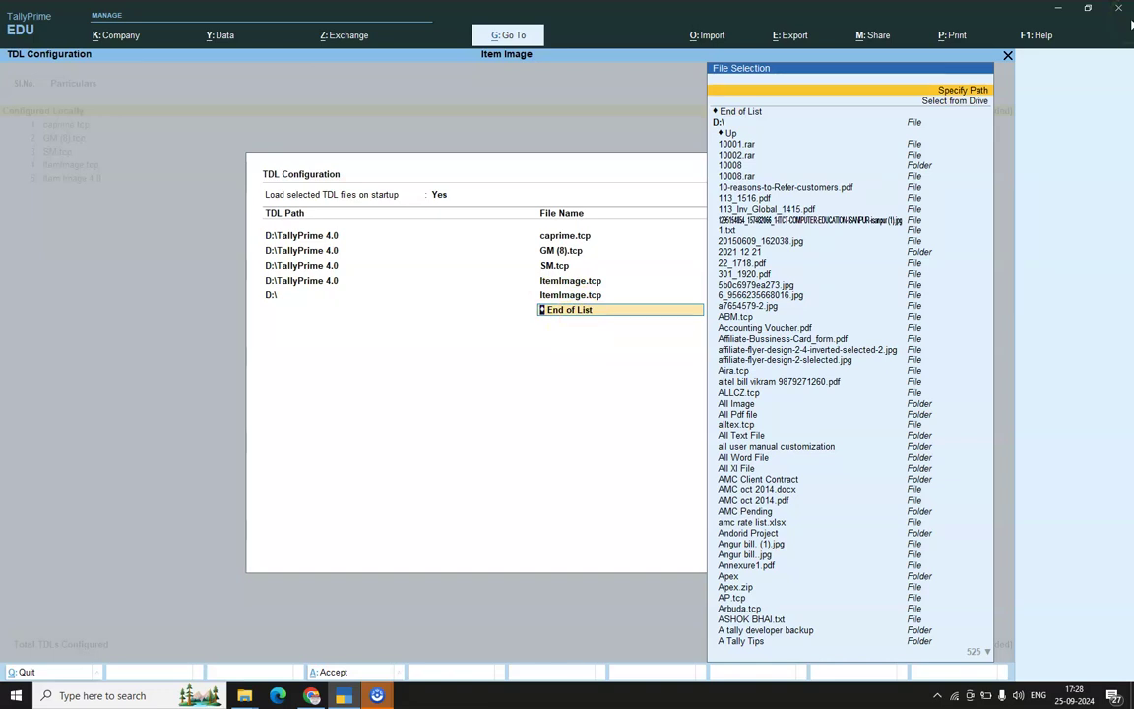
key("Return")
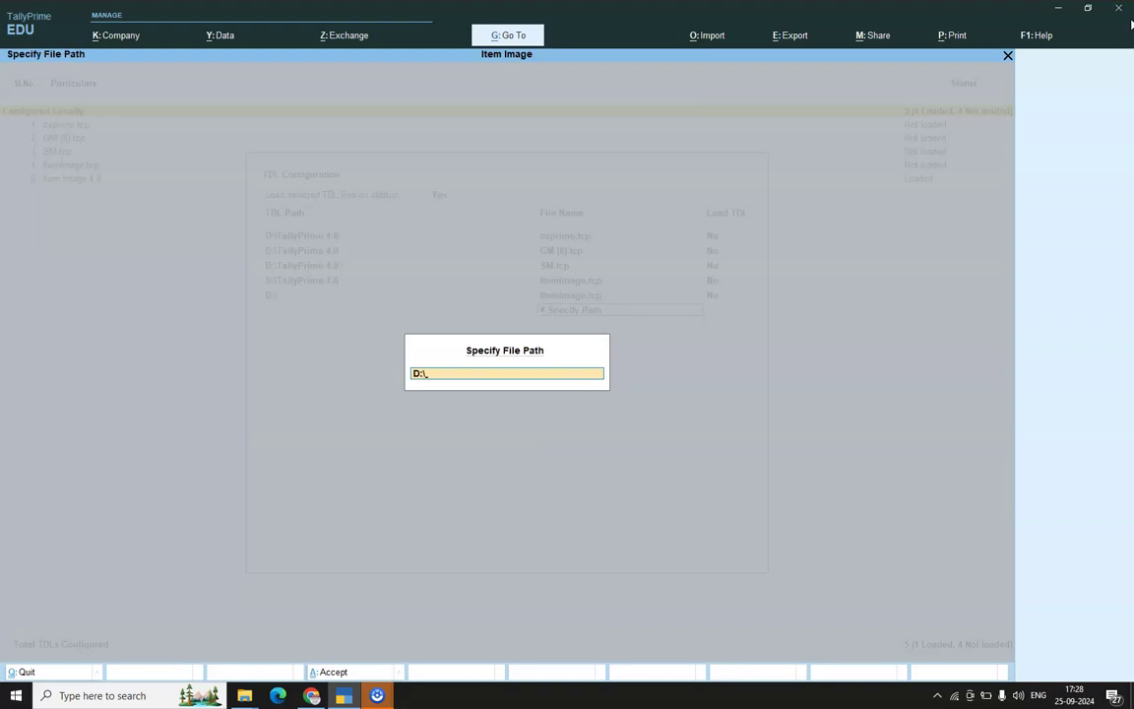
key("Return")
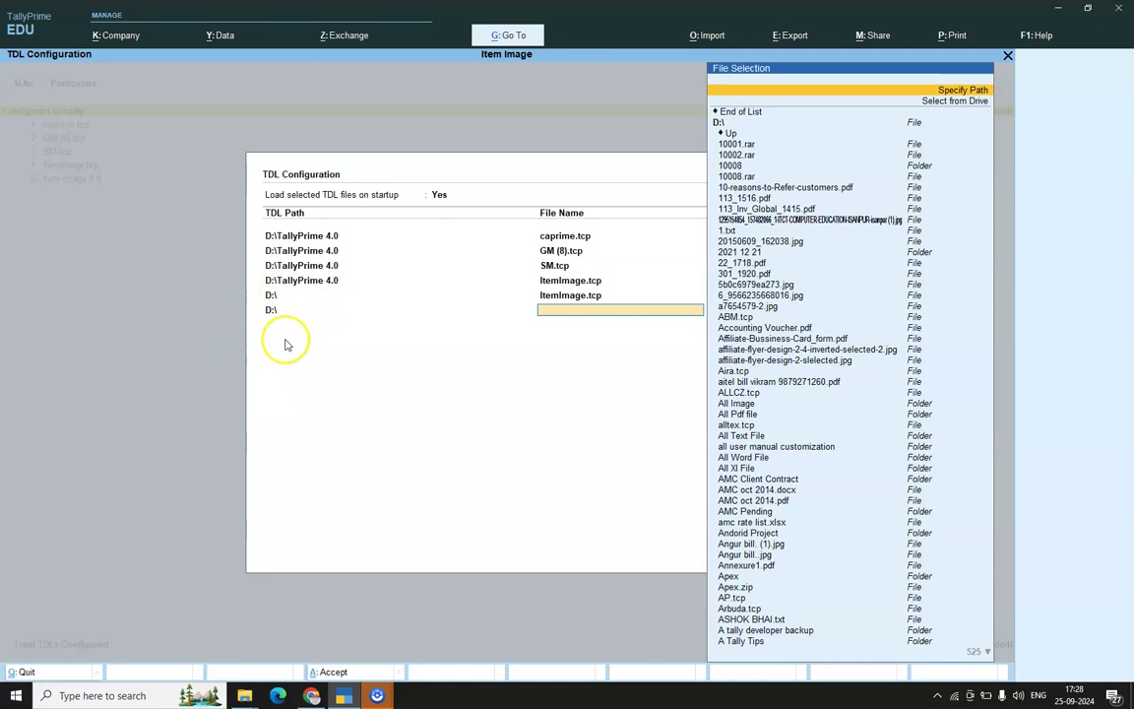
Choose ItemImage.tcp for the new D:\ entry with Load TDL set to Yes, and accept the configuration
key("Down")
key("Down")
key("Down")
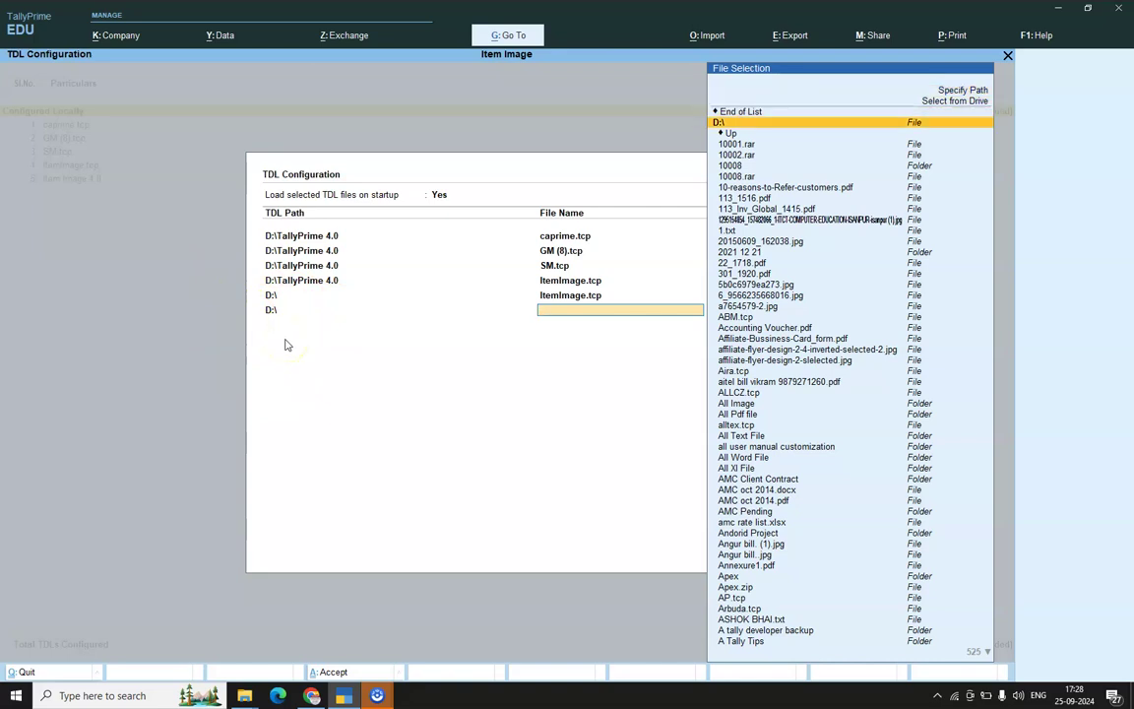
type("i")
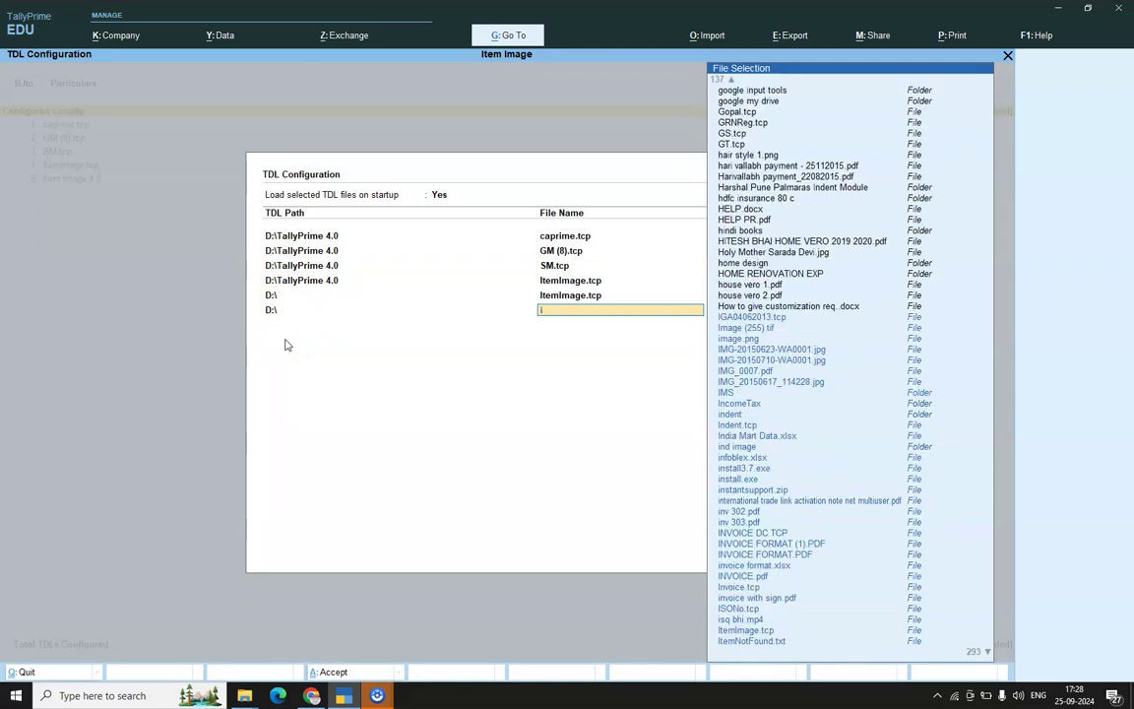
type("tem")
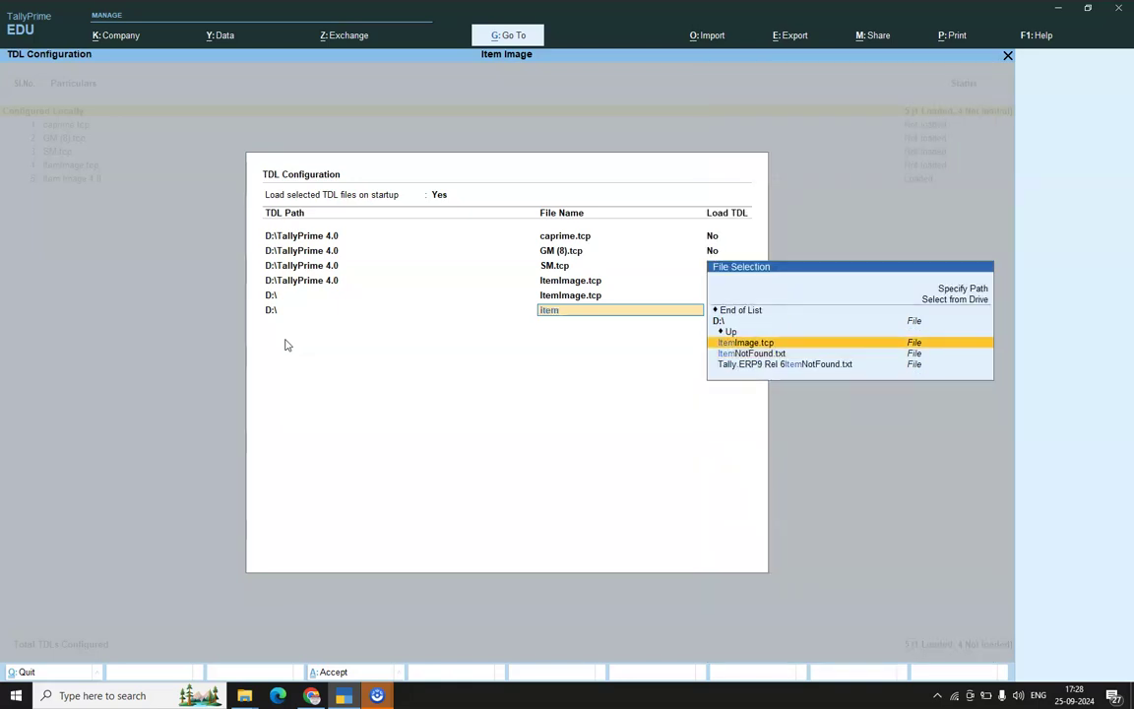
key("Return")
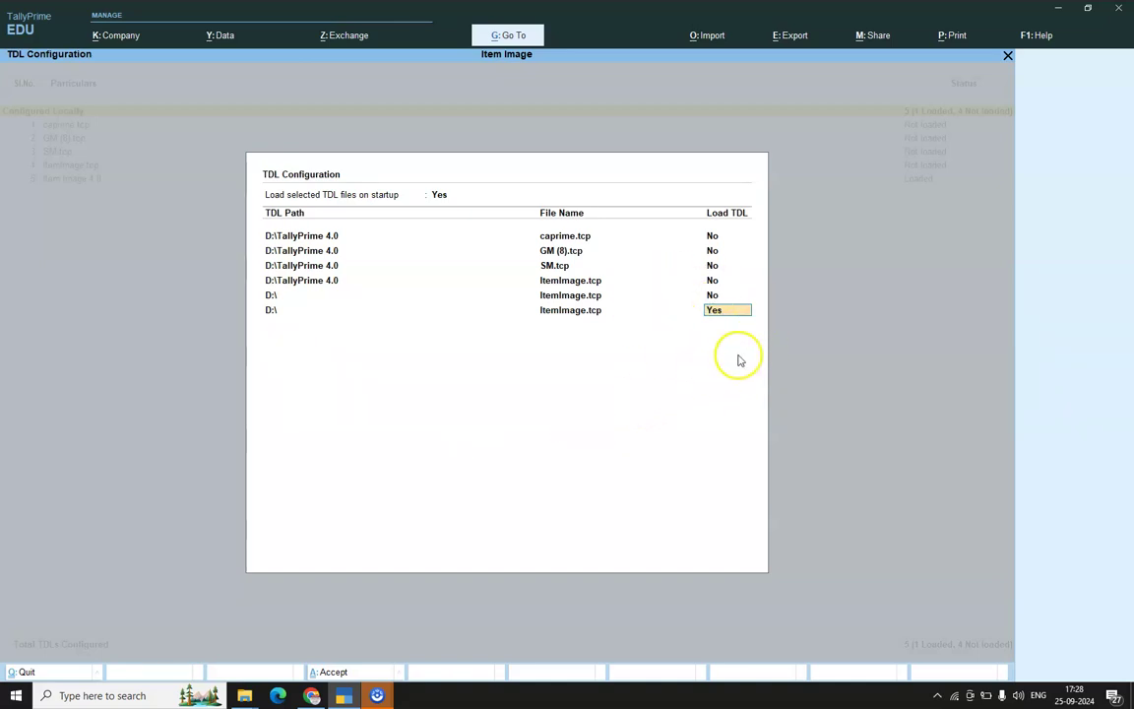
key("Return")
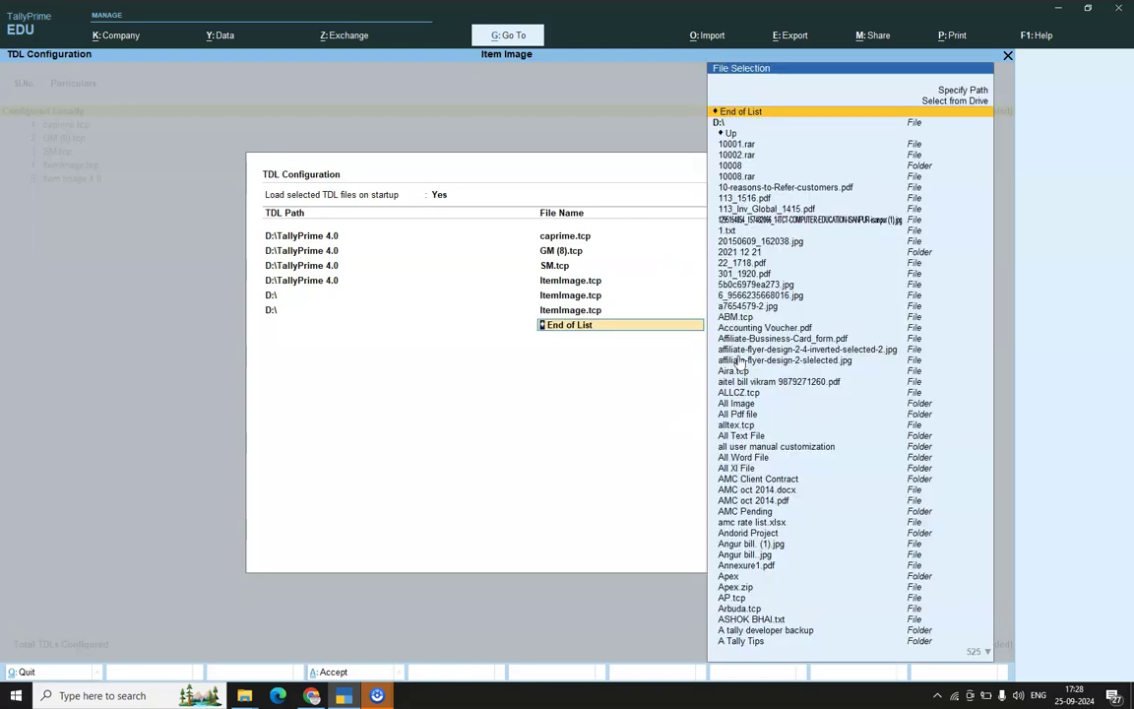
key("Return")
Highlight the Item Image 4.0 entry in the TDL list to check its status, and dismiss the browser notifications
key("Down")
key("Down")
key("Down")
key("Down")
key("Down")
key("Down")
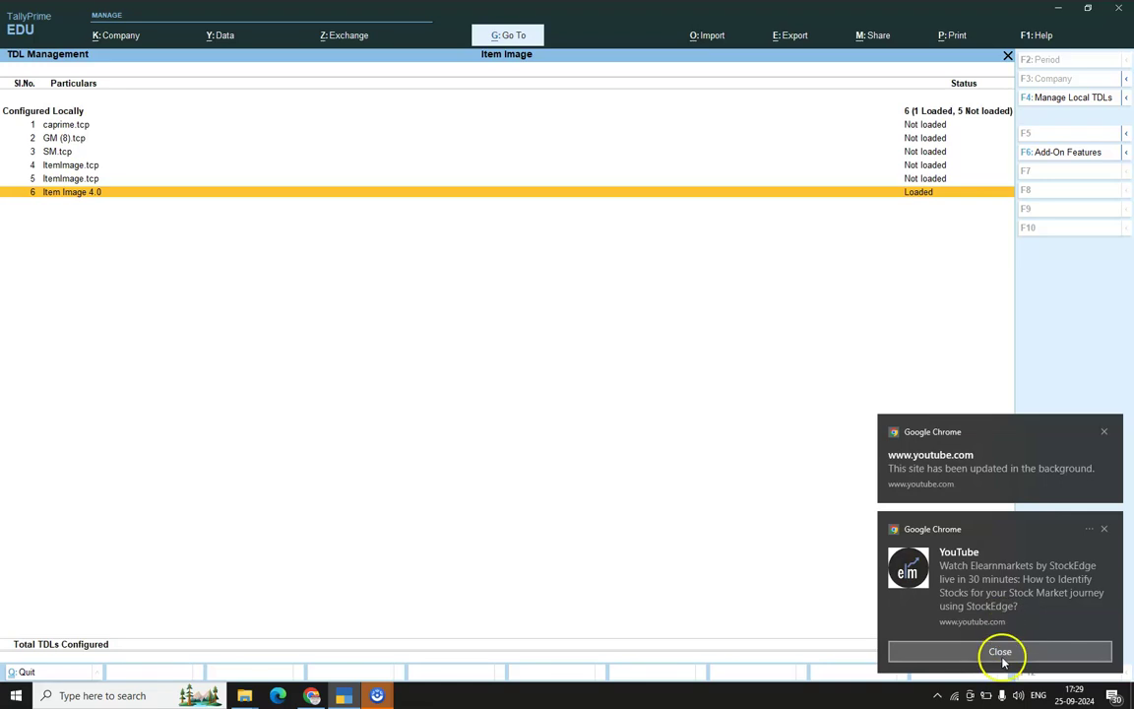
left_click(1001, 658)
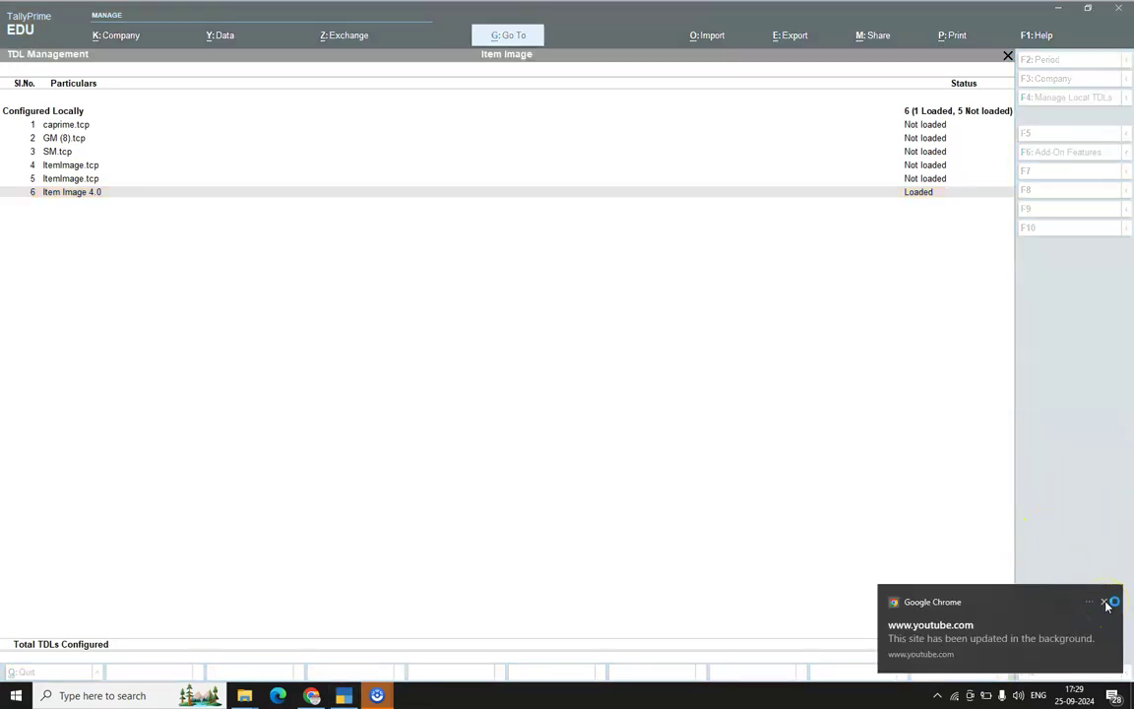
left_click(1106, 603)
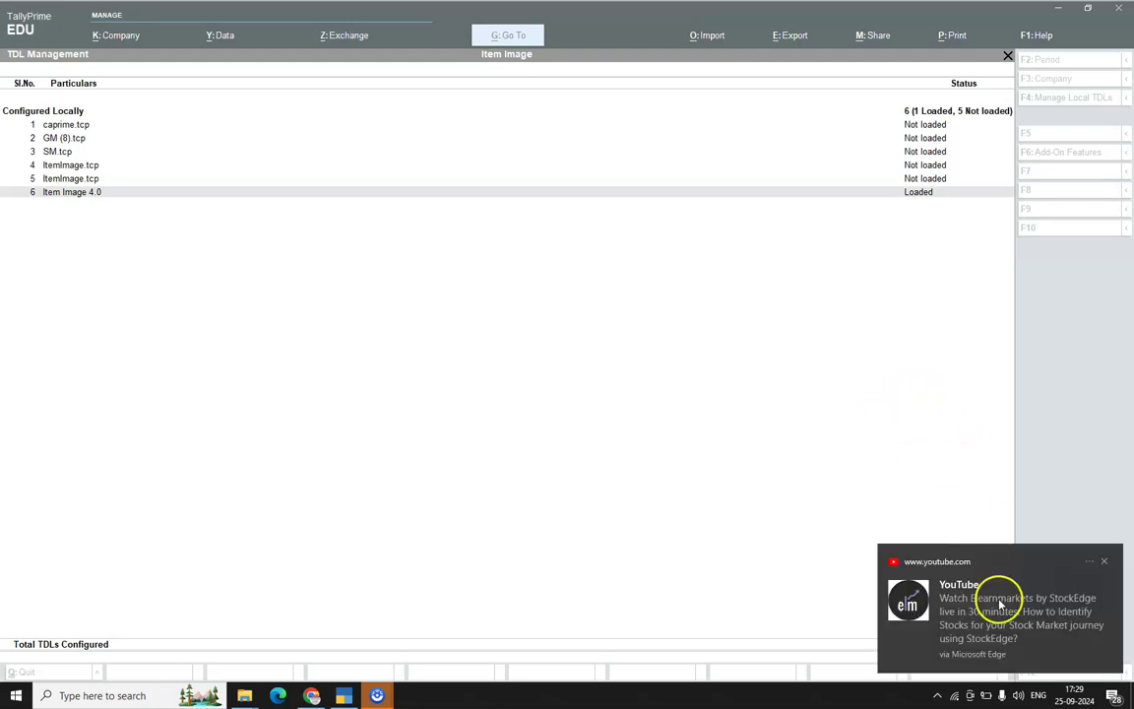
Dismiss the notification, open the Add-On Features from TDL Management, and set Enable Customize Item Image Features to Yes
left_click(1104, 561)
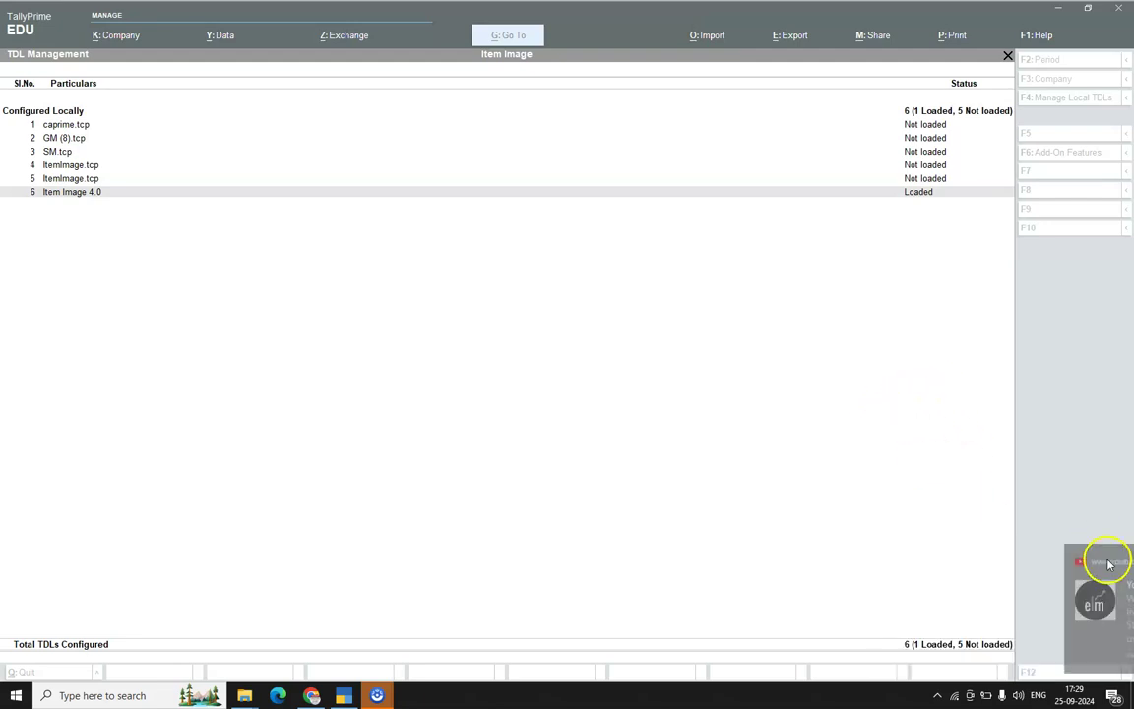
left_click(841, 439)
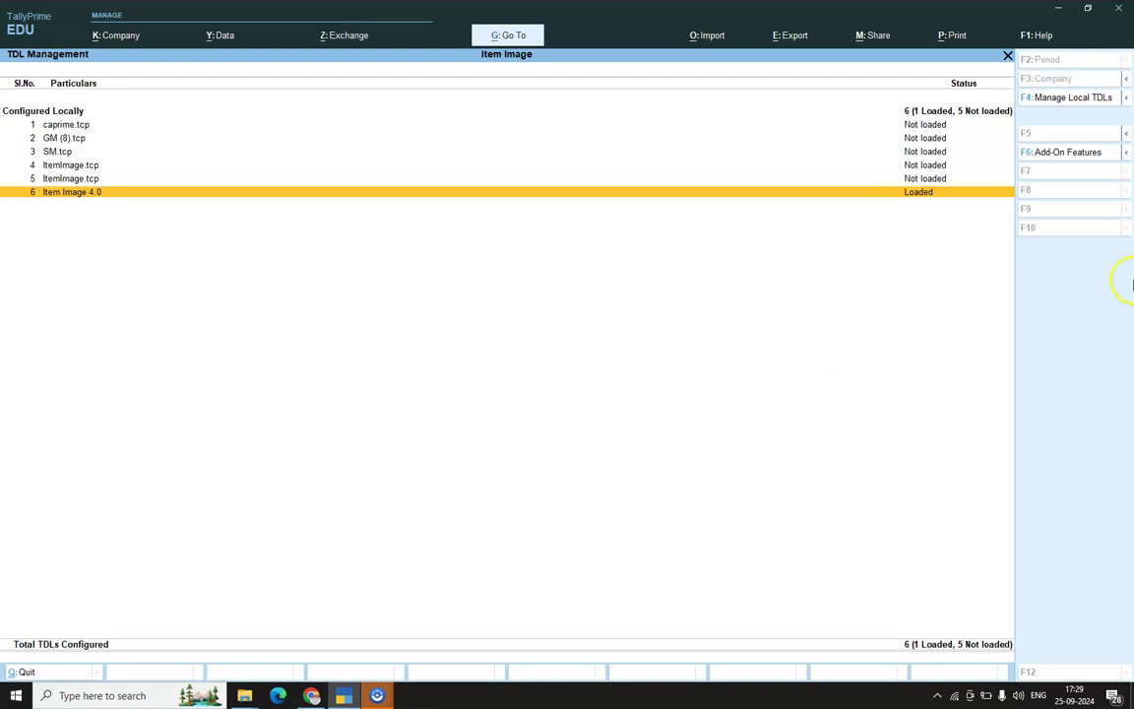
left_click(1063, 153)
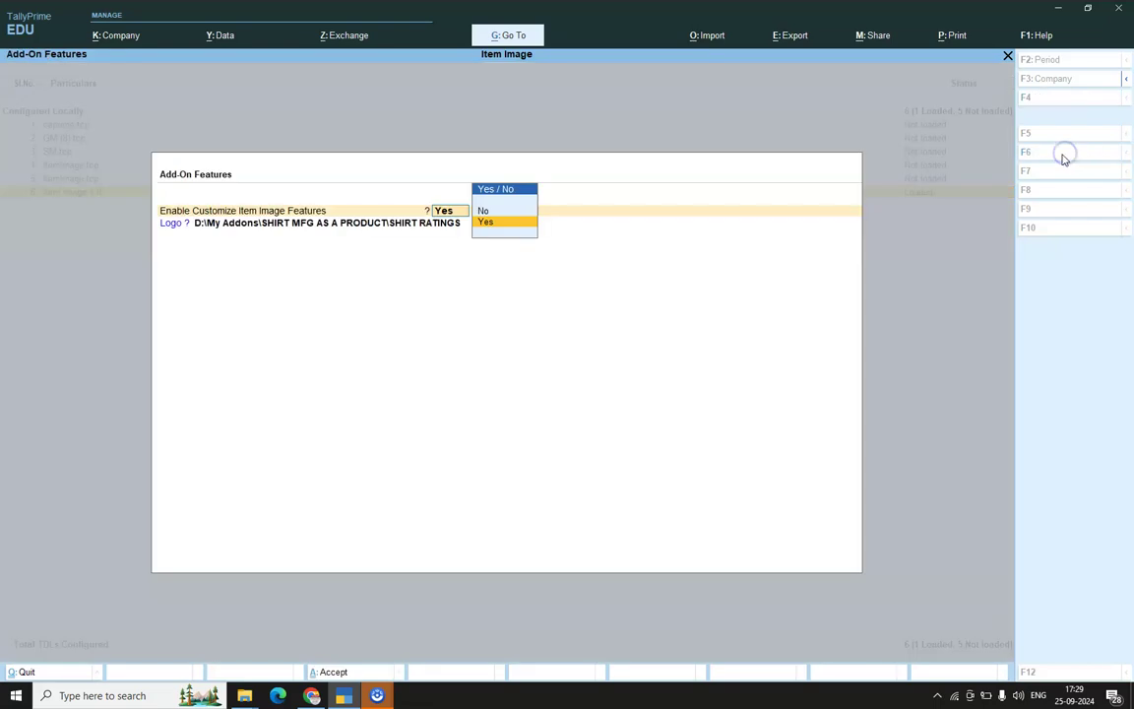
key("Up")
key("Down")
key("Return")
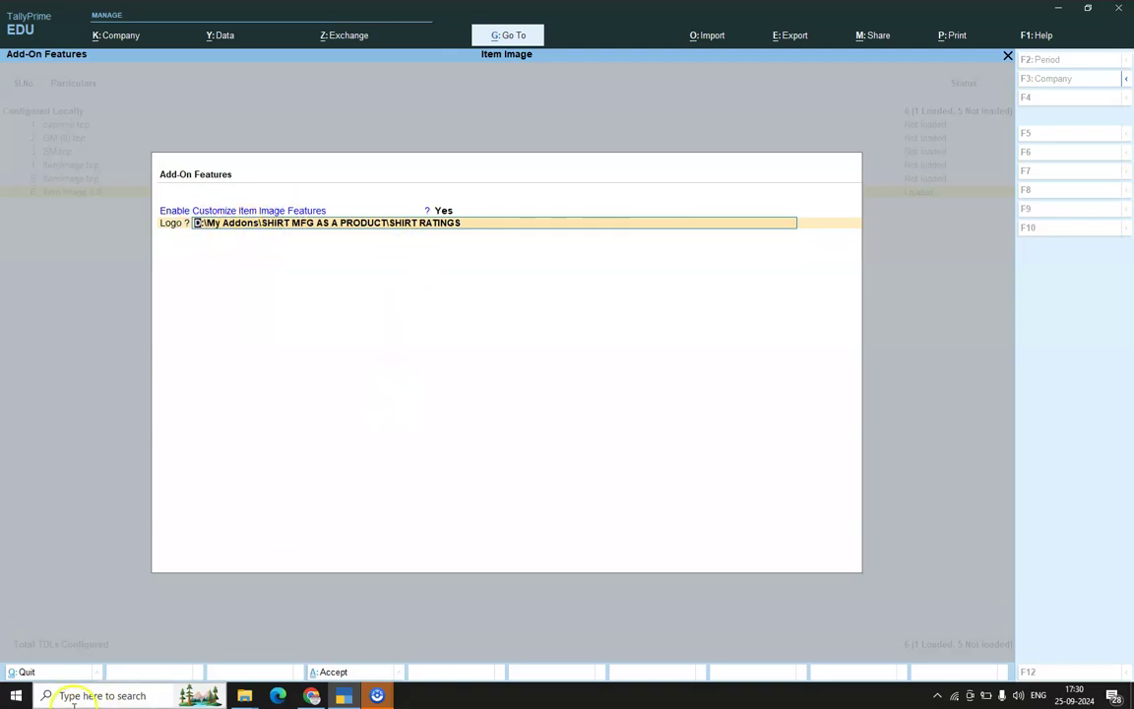
Open the folder D:\My Addons\SHIRT MFG AS A PRODUCT\SHIRT RATINGS in File Explorer, closing the battery warning
left_click(103, 696)
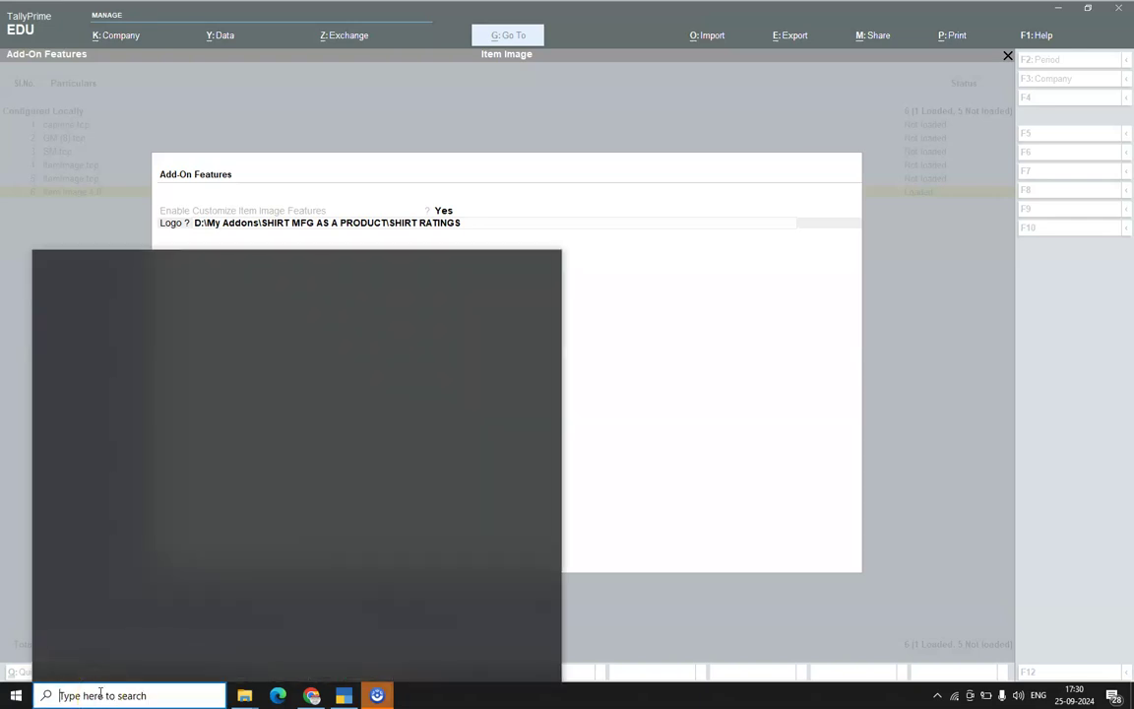
type("d:\\")
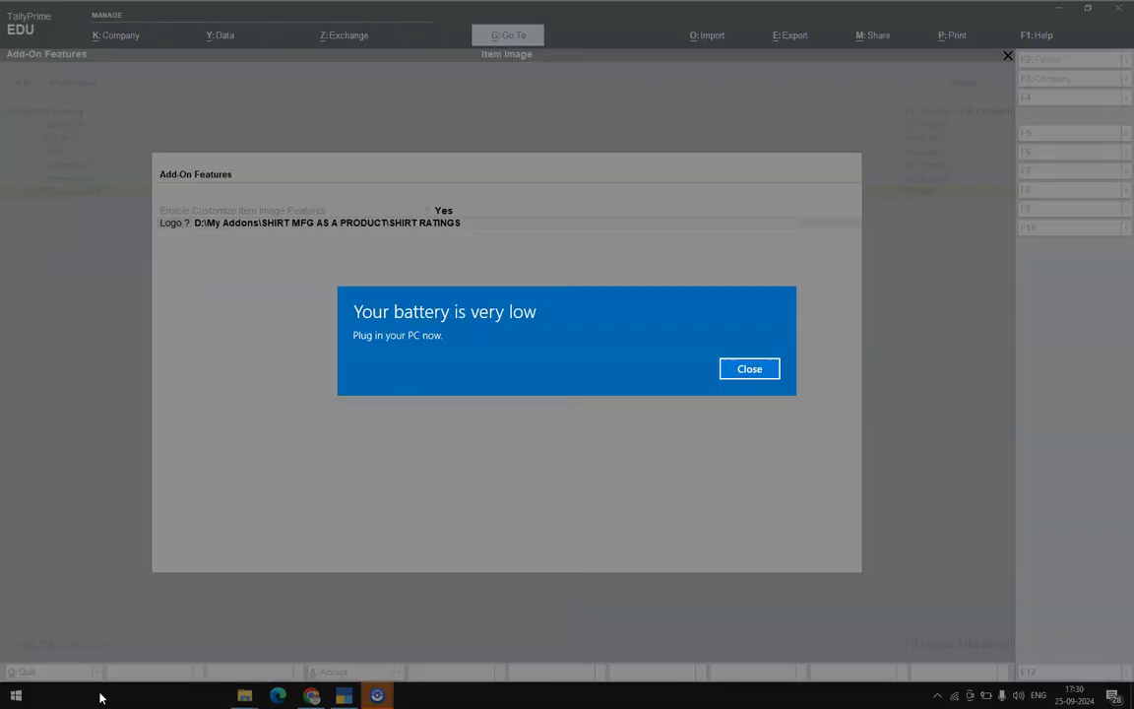
left_click(750, 366)
left_click(456, 385)
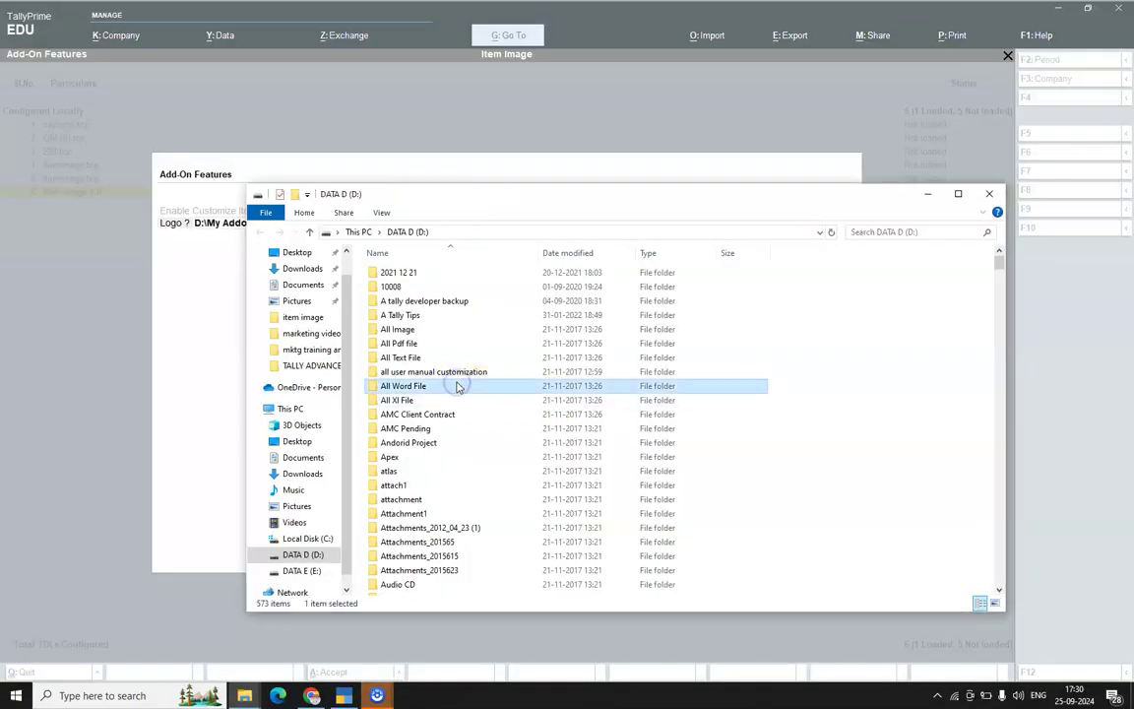
type("my d")
key("Up")
key("Return")
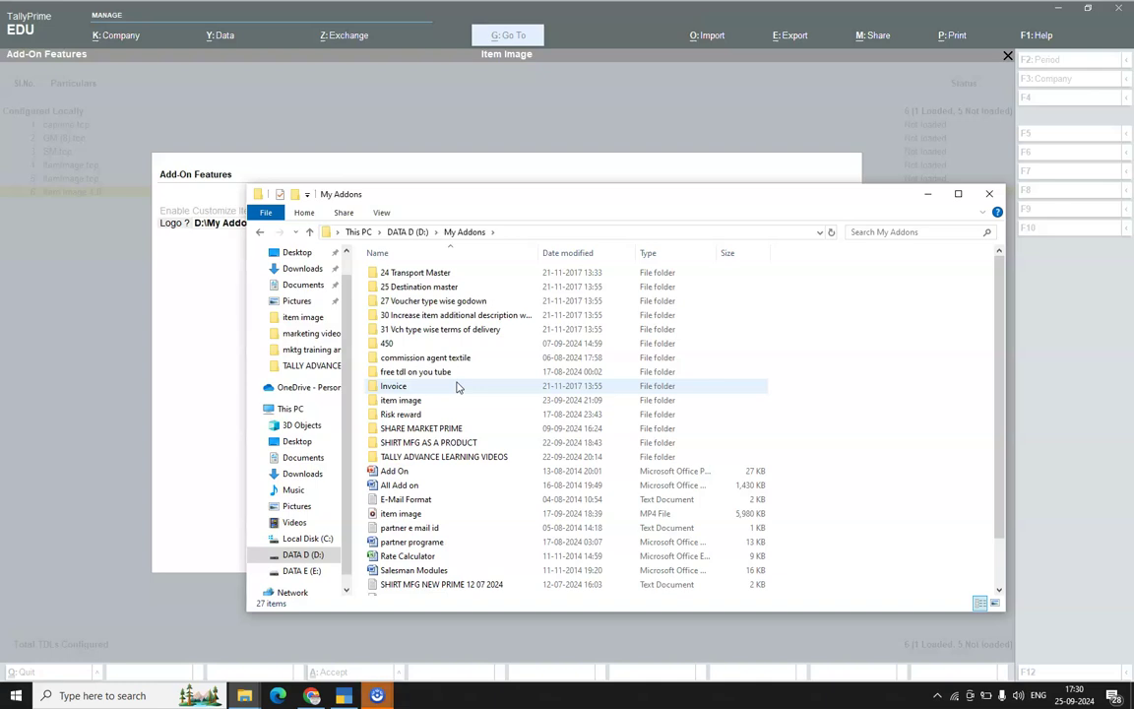
type("s")
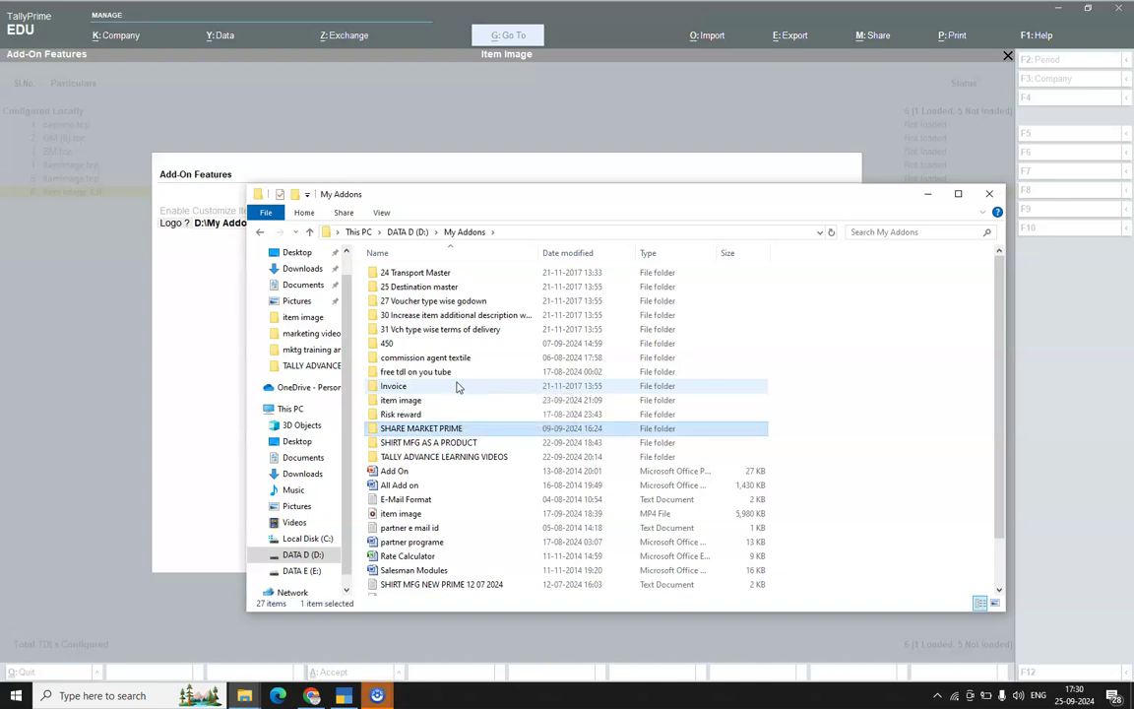
key("Down")
key("Return")
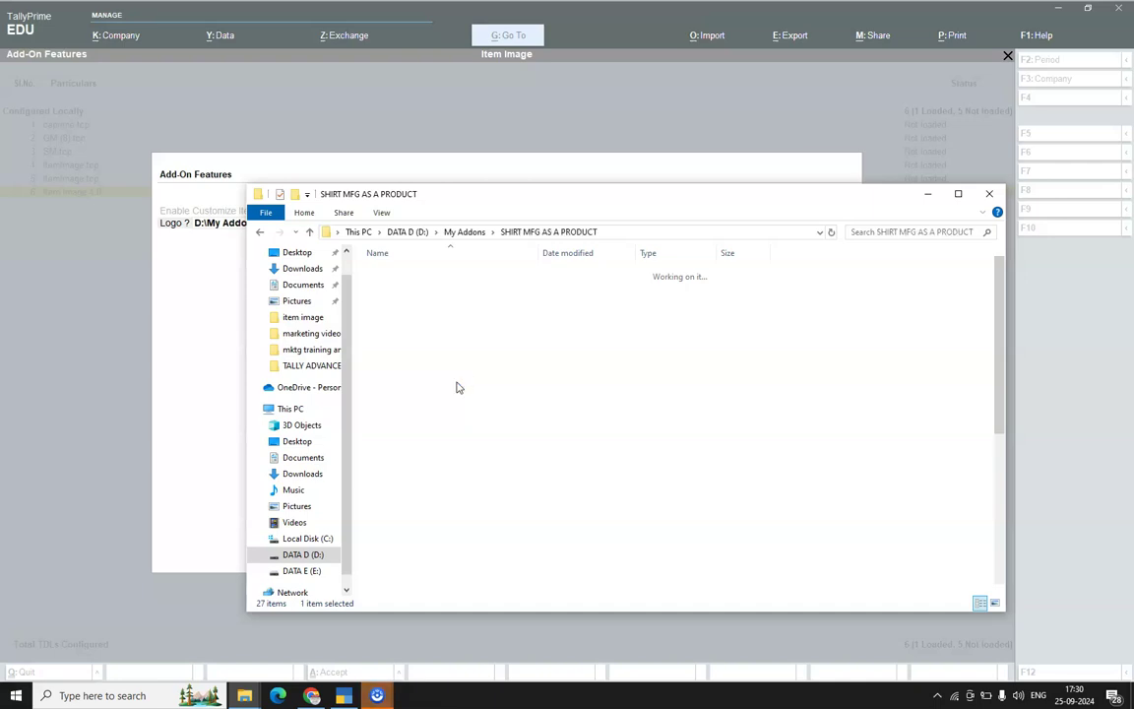
key("Right")
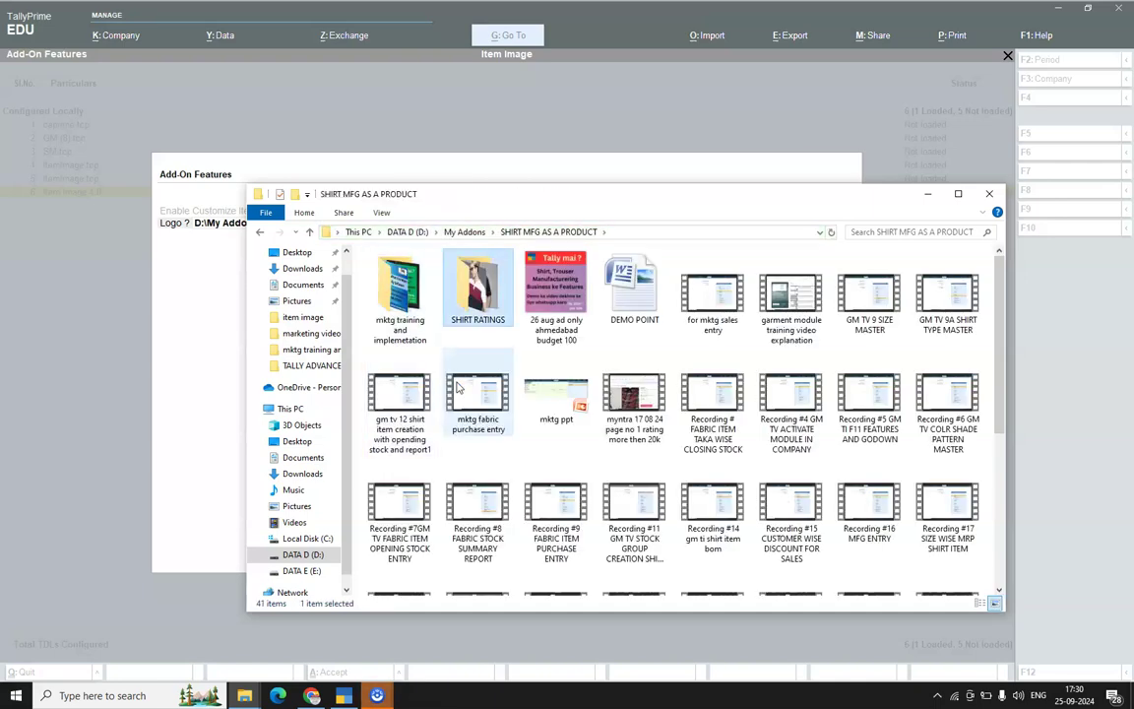
key("Return")
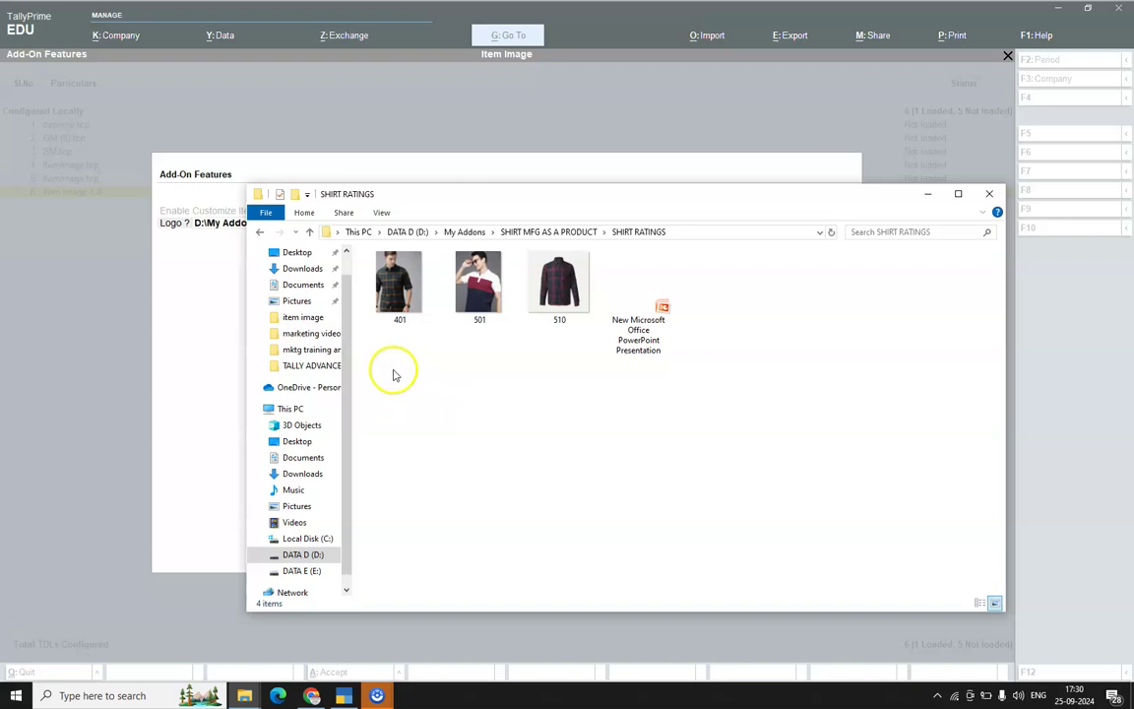
Look over the shirt images 401, 501 and 510, and select the SHIRT RATINGS folder's full path for copying
left_click(394, 287)
left_click(497, 291)
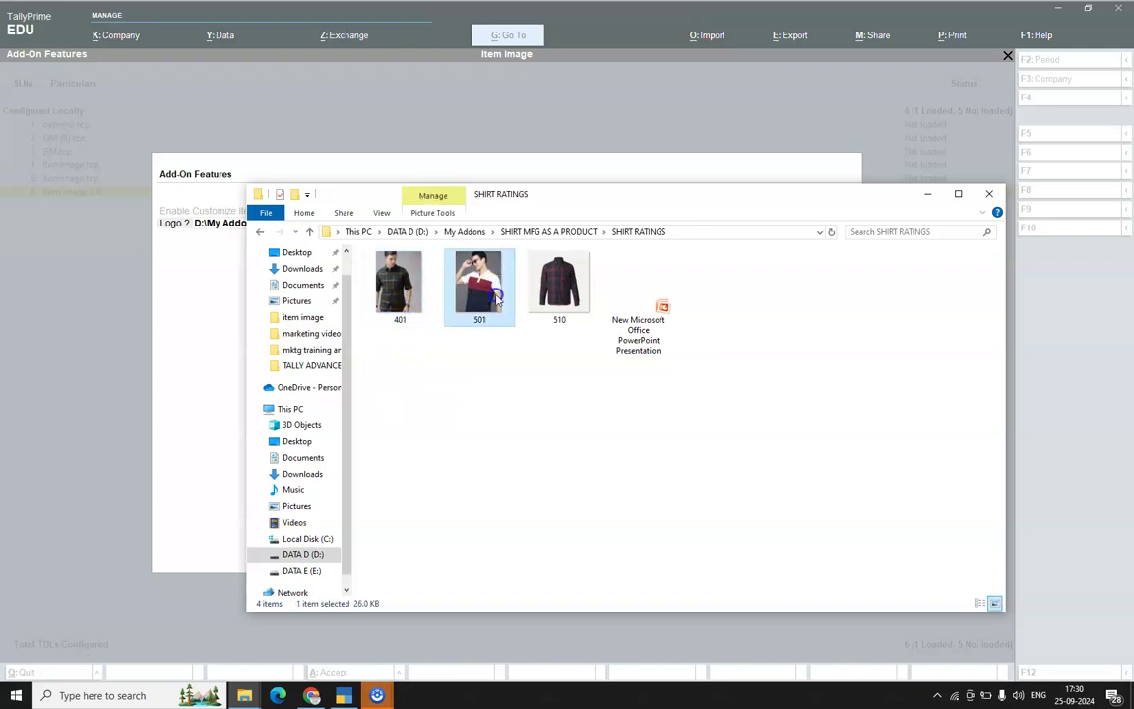
left_click(559, 285)
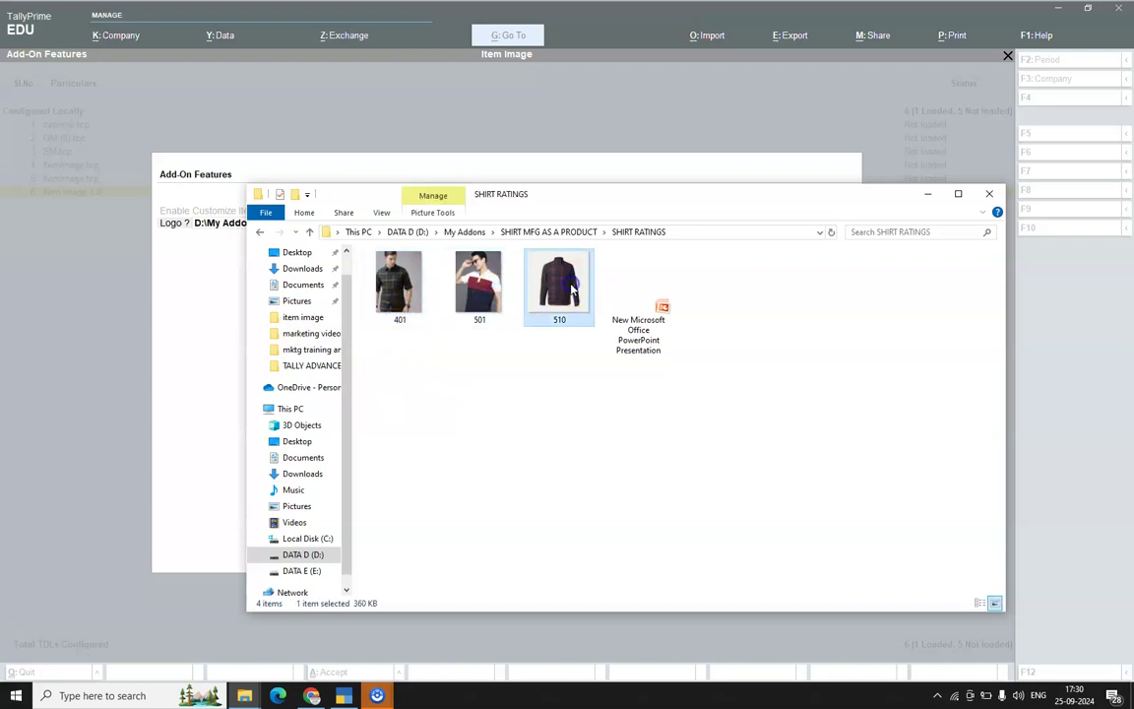
left_click(707, 232)
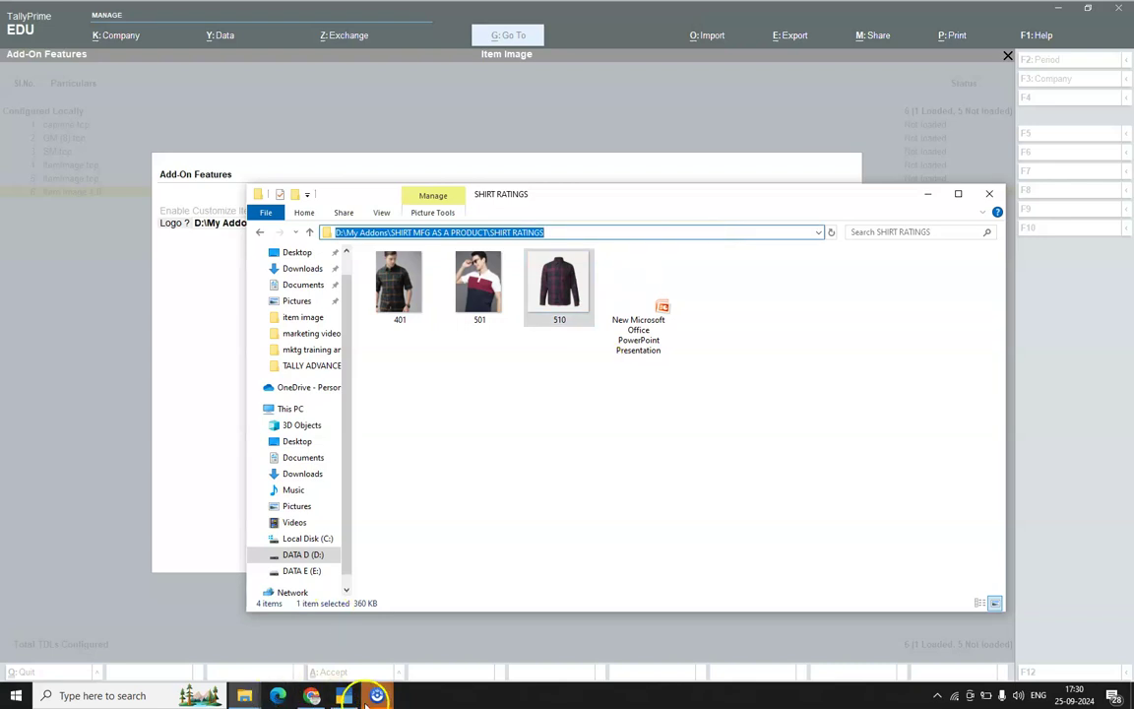
Switch back to TallyPrime, use D:\My Addons\SHIRT MFG AS A PRODUCT\SHIRT RATINGS as the Logo path, and accept the Add-On Features
left_click(345, 695)
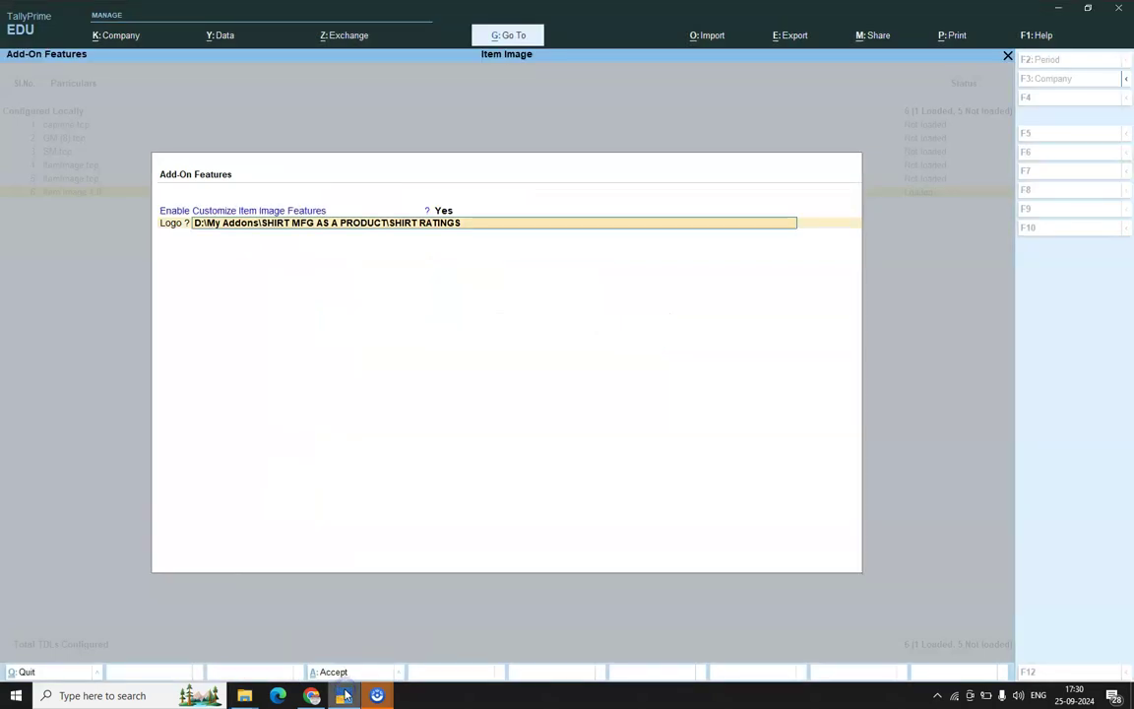
key("ctrl")
key("Return")
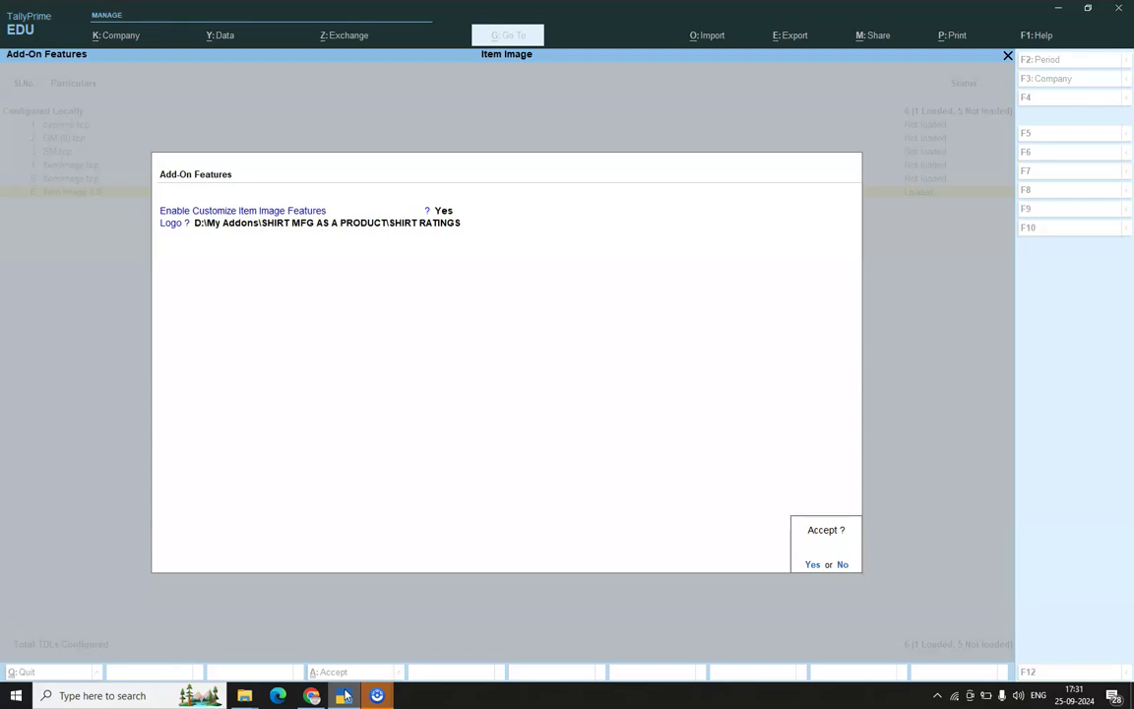
key("Return")
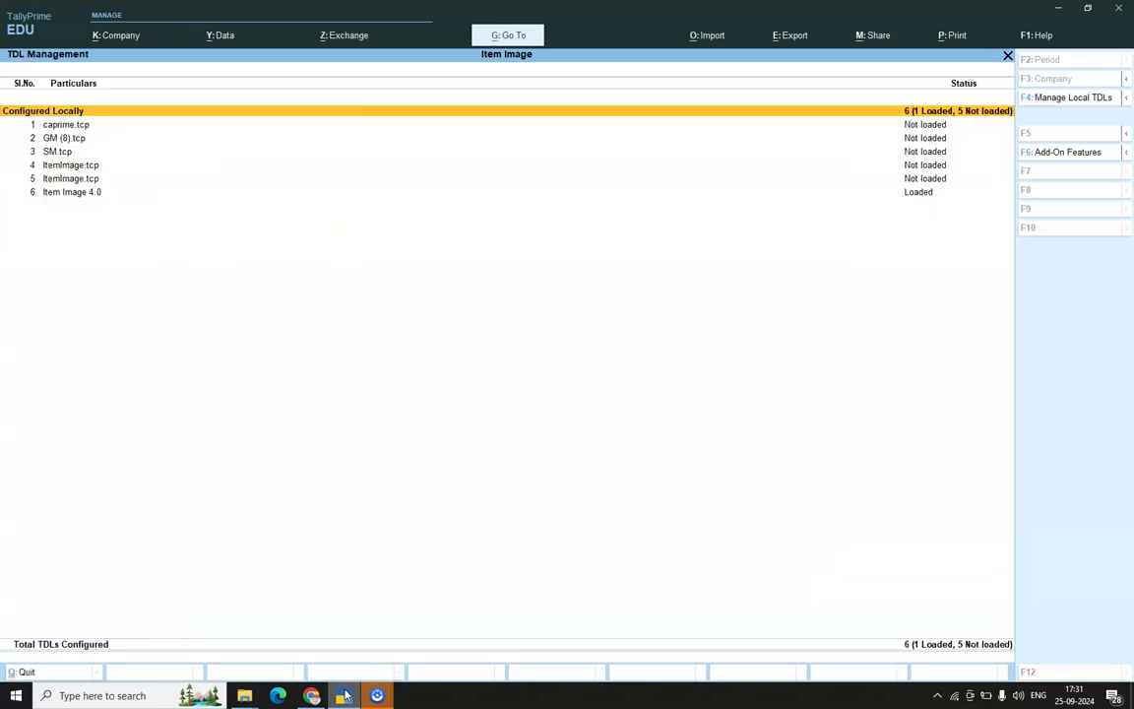
Return to the Gateway of Tally and open the stock item Dn 4001 for alteration
key("Escape")
key("Down")
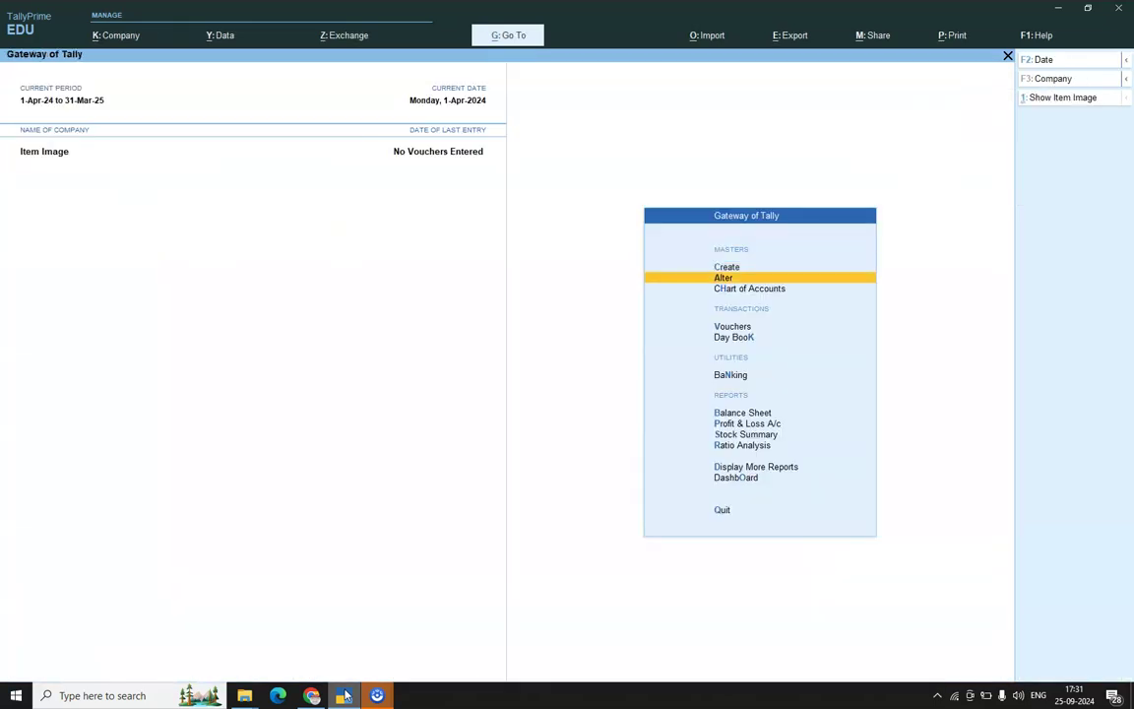
key("Return")
key("Down")
key("Down")
key("Down")
key("Down")
key("Down")
key("Down")
key("Return")
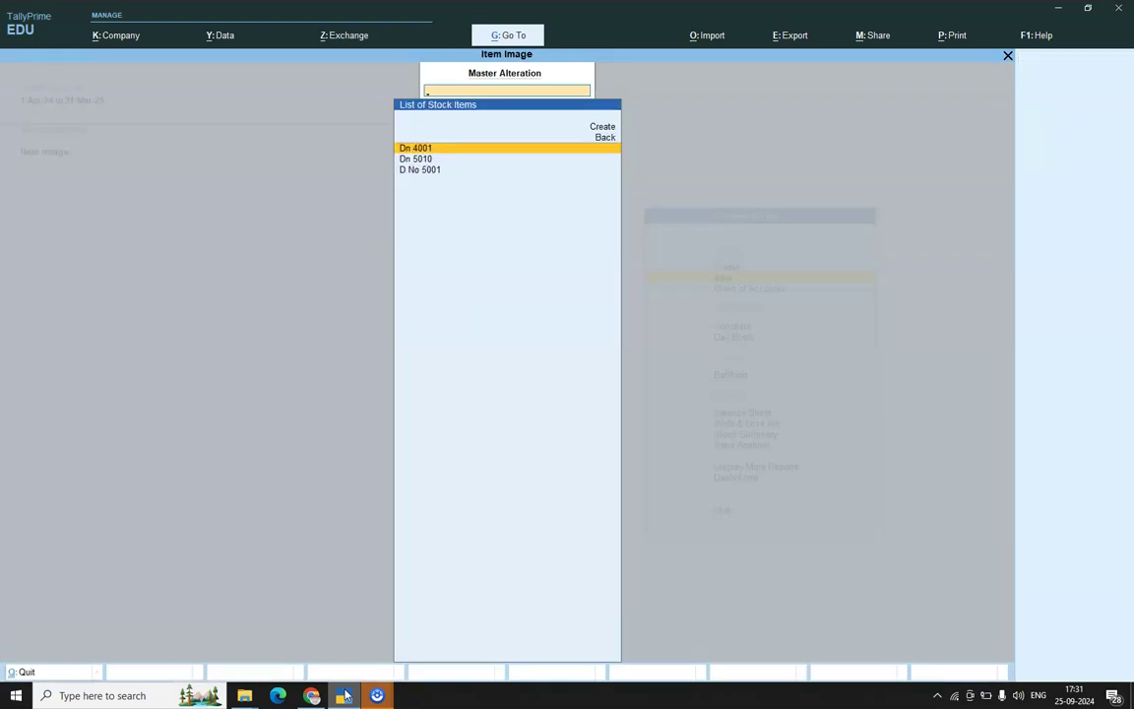
key("Return")
Choose 401.jpg from the SHIRT RATINGS folder as the image of Dn 4001 and save the stock item
key("Return")
key("Return")
key("Return")
key("Return")
key("Return")
key("Return")
key("Return")
key("Return")
key("Return")
key("Return")
key("Return")
key("Return")
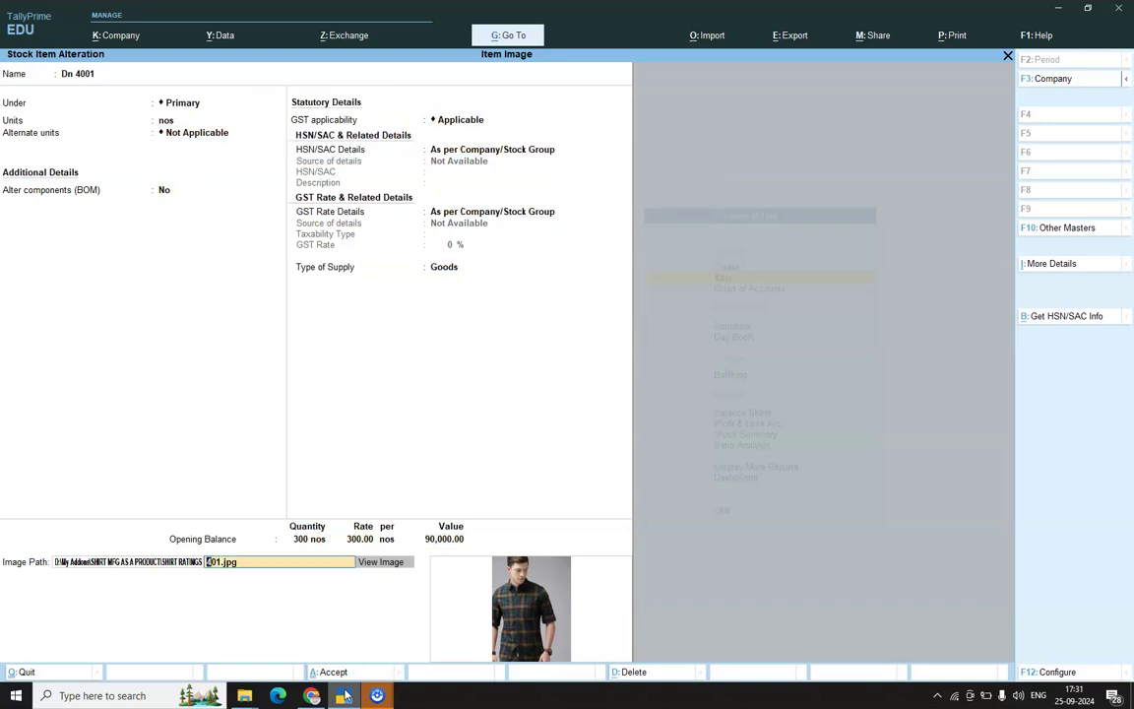
left_click(133, 583)
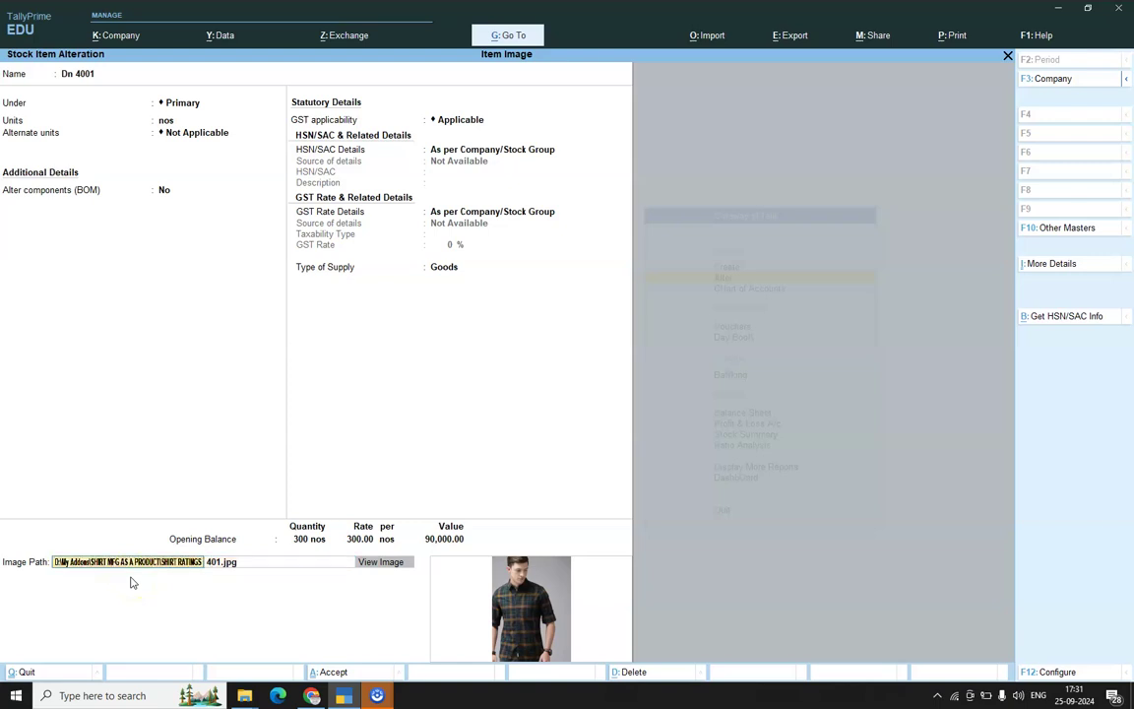
key("Return")
key("Down")
key("Down")
key("Up")
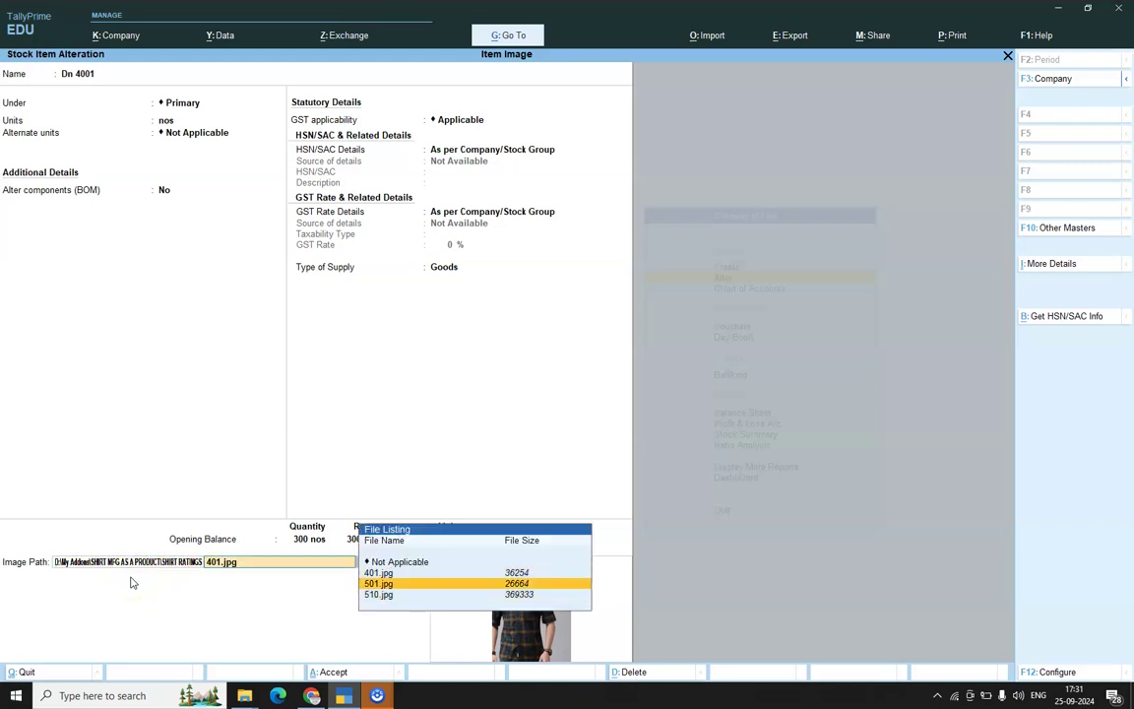
key("Up")
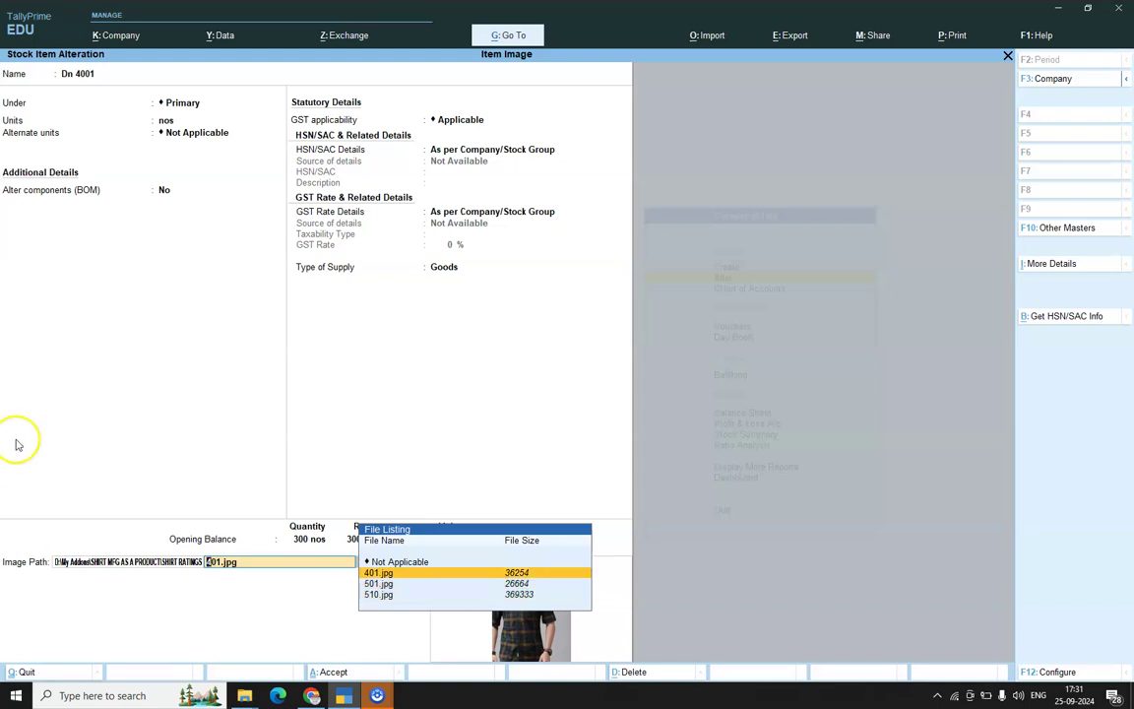
key("Down")
key("Up")
key("Return")
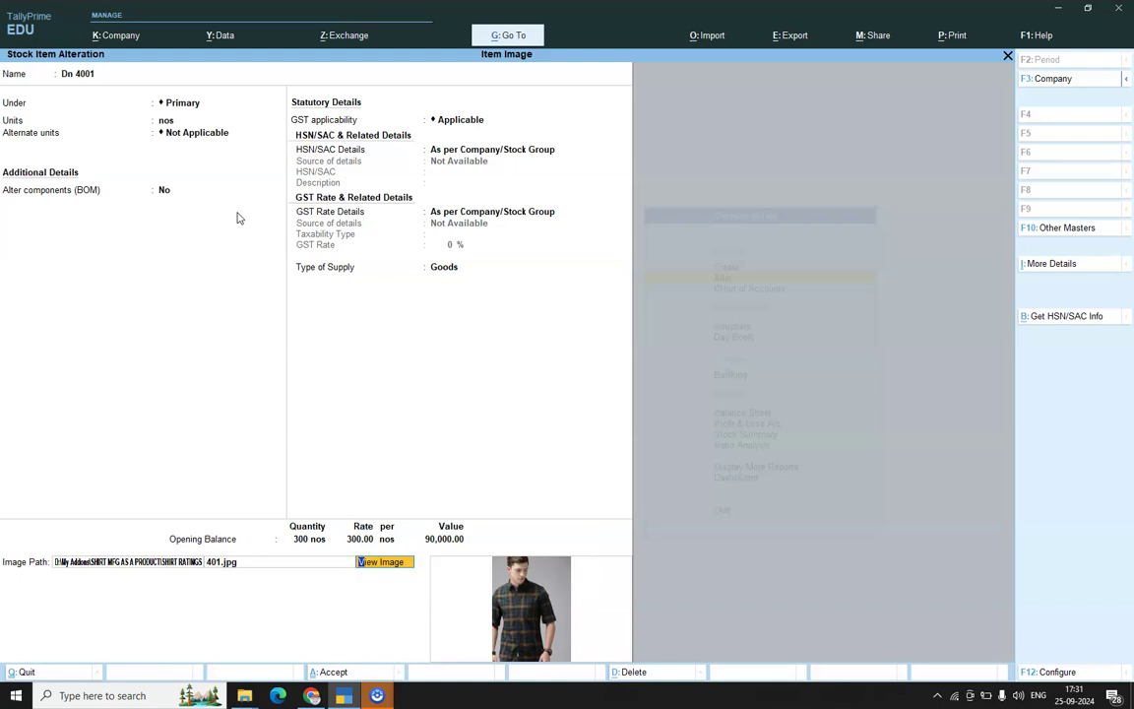
key("Return")
key("y")
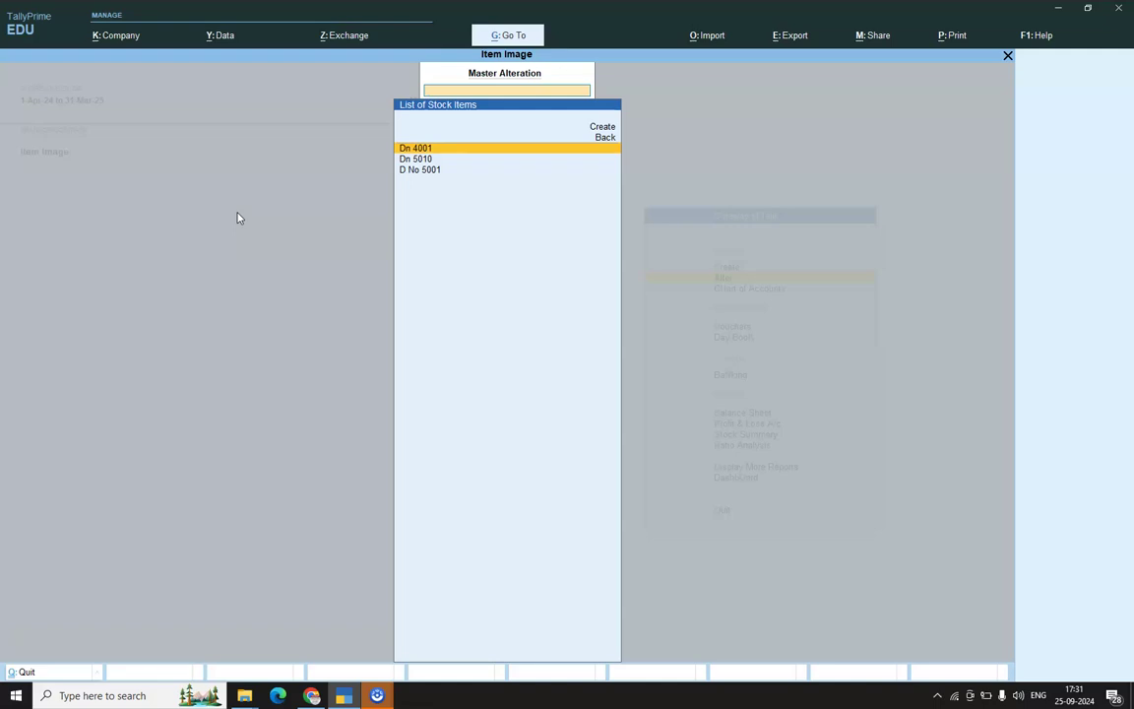
Reopen Dn 4001, view its item image at full size, and return to the Gateway of Tally
key("Return")
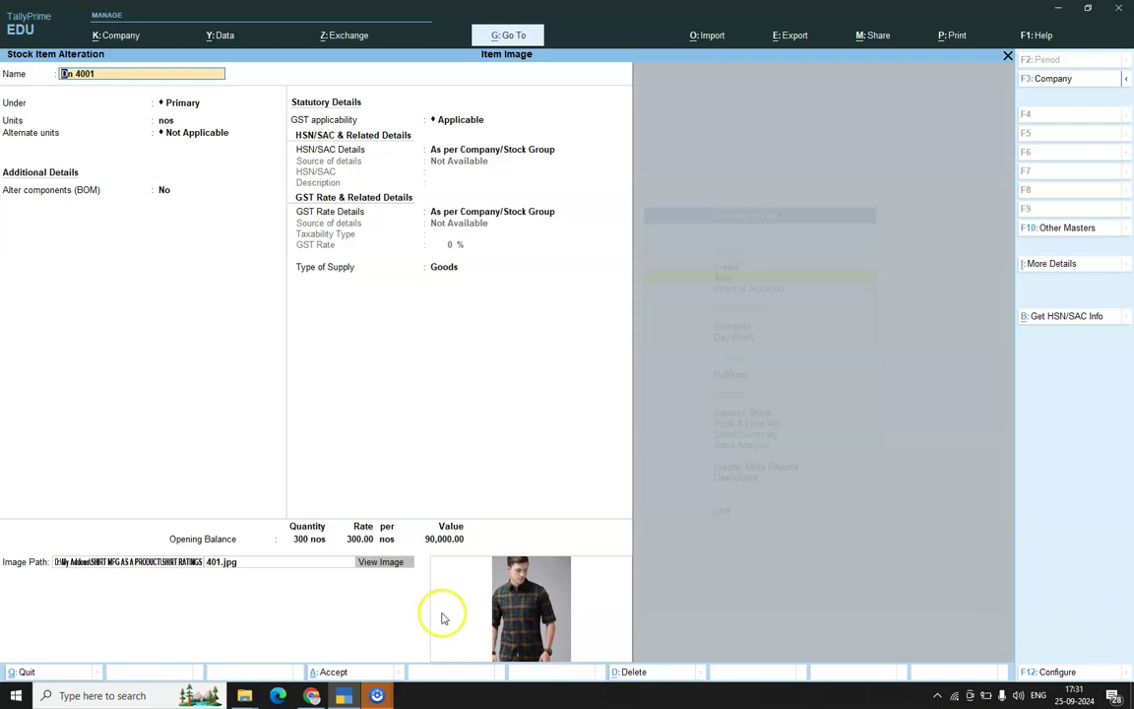
left_click(379, 562)
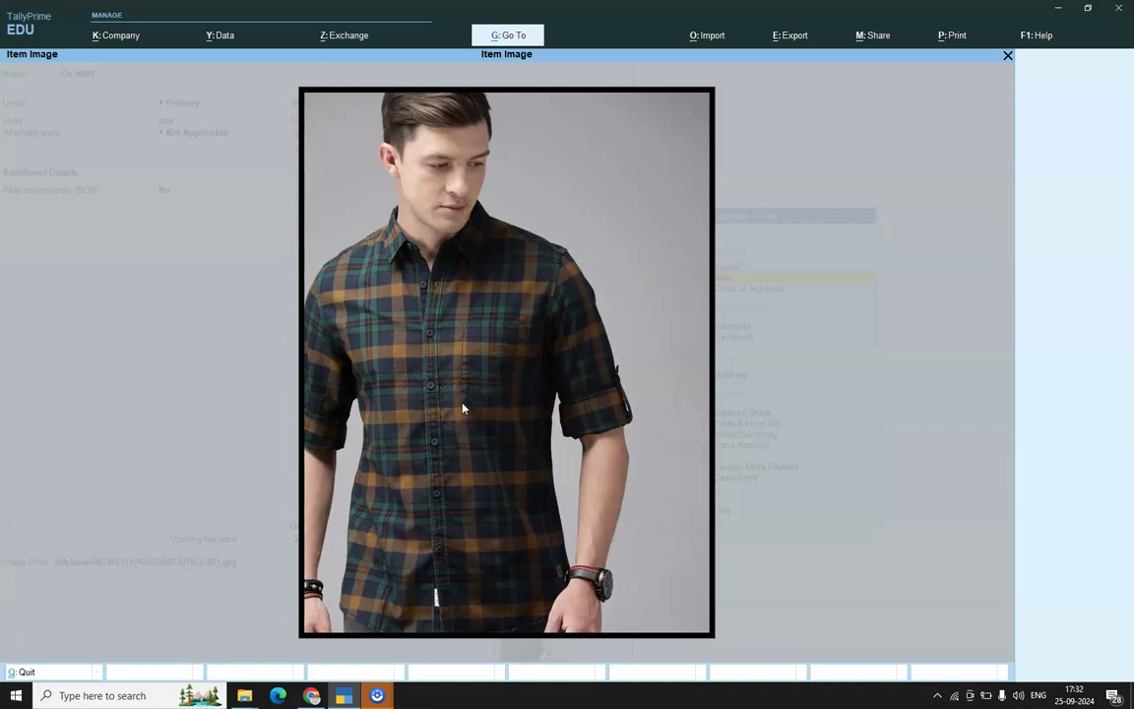
key("Escape")
key("Escape")
key("BackSpace")
key("Escape")
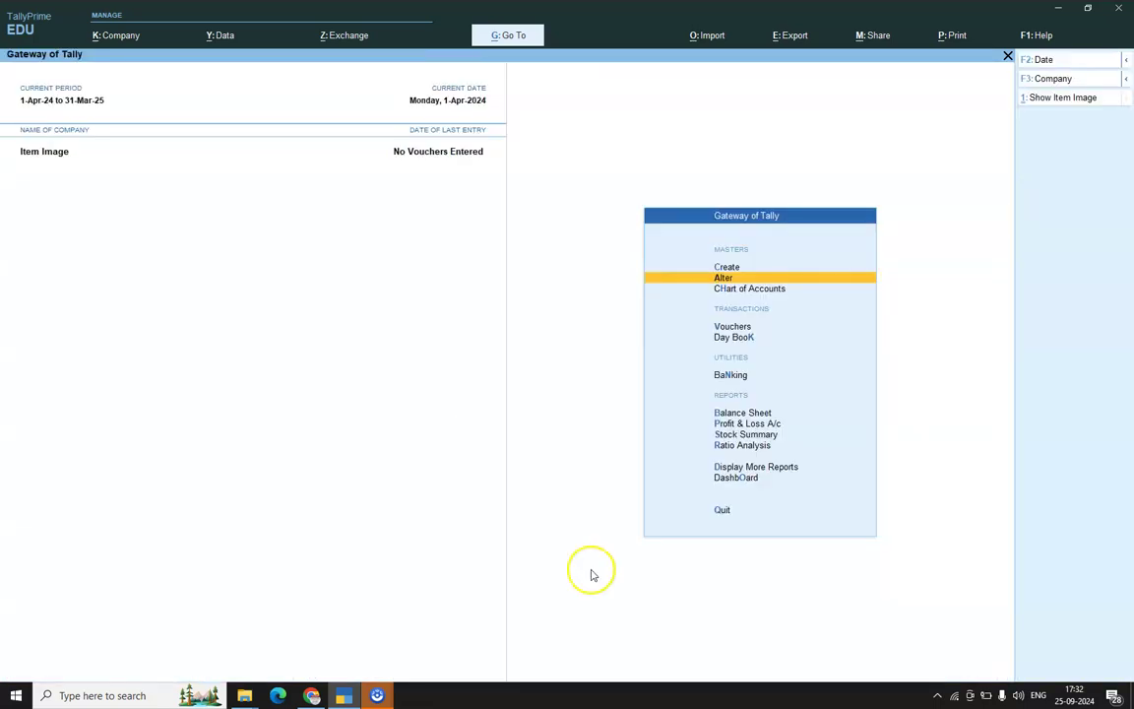
Show the item image of D No 5001 directly from the Gateway of Tally, and close it
left_click(1068, 103)
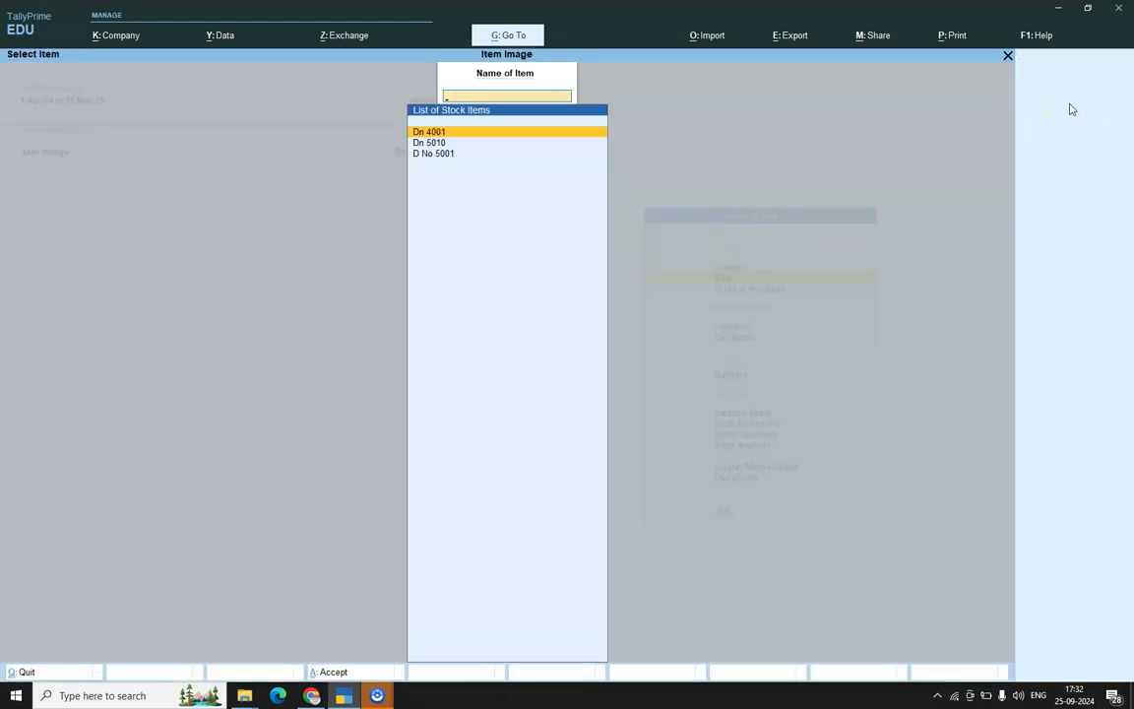
key("Down")
key("Down")
key("Up")
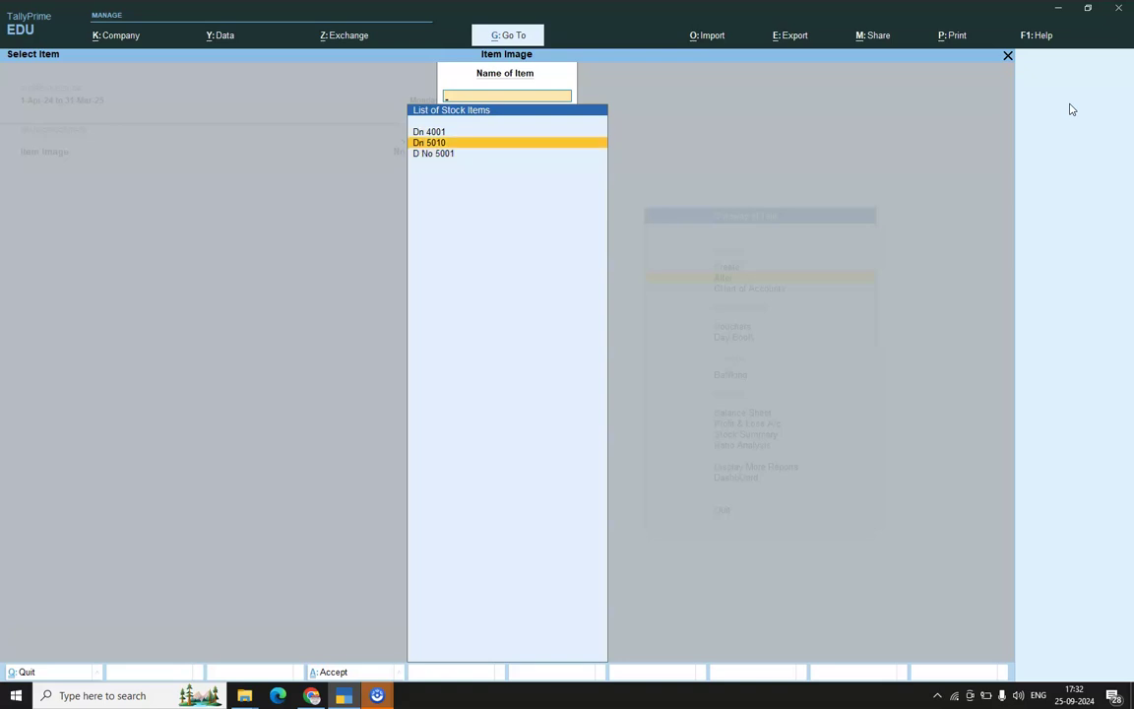
key("Down")
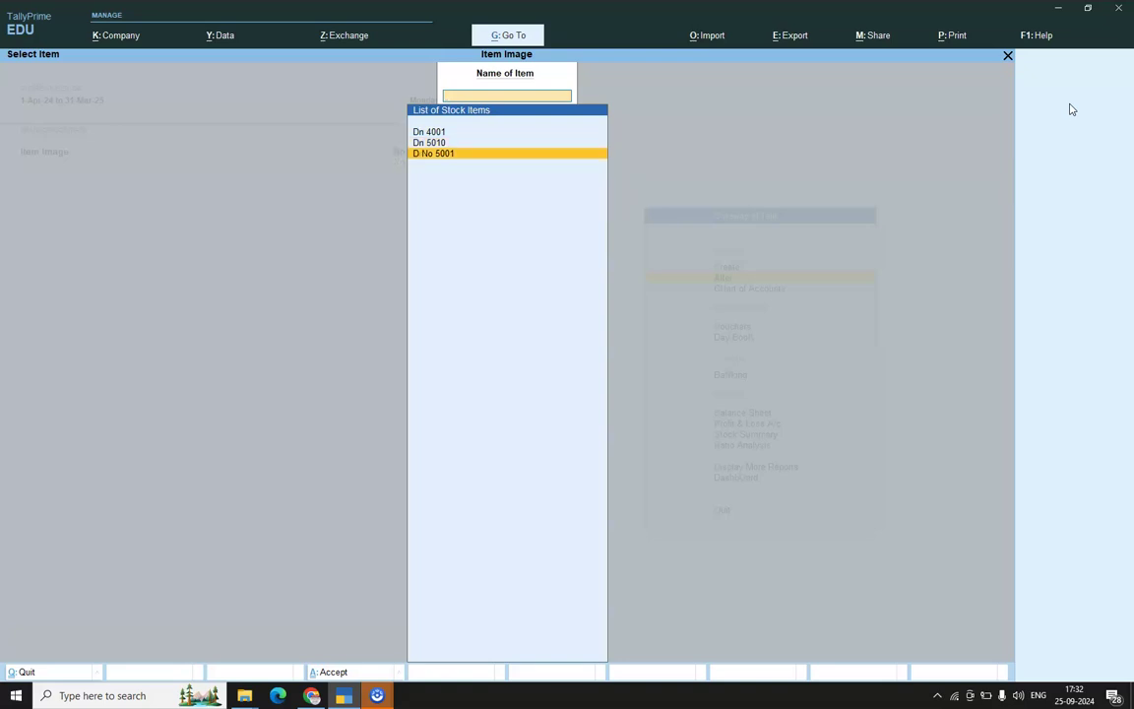
key("Return")
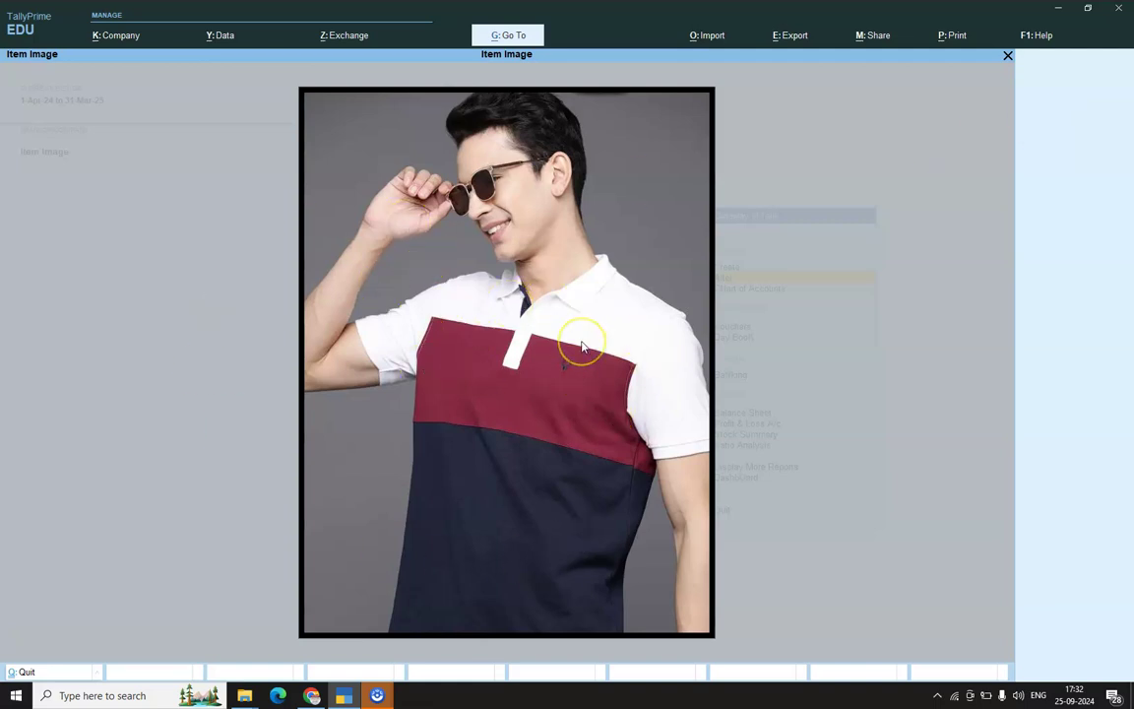
key("Escape")
key("Escape")
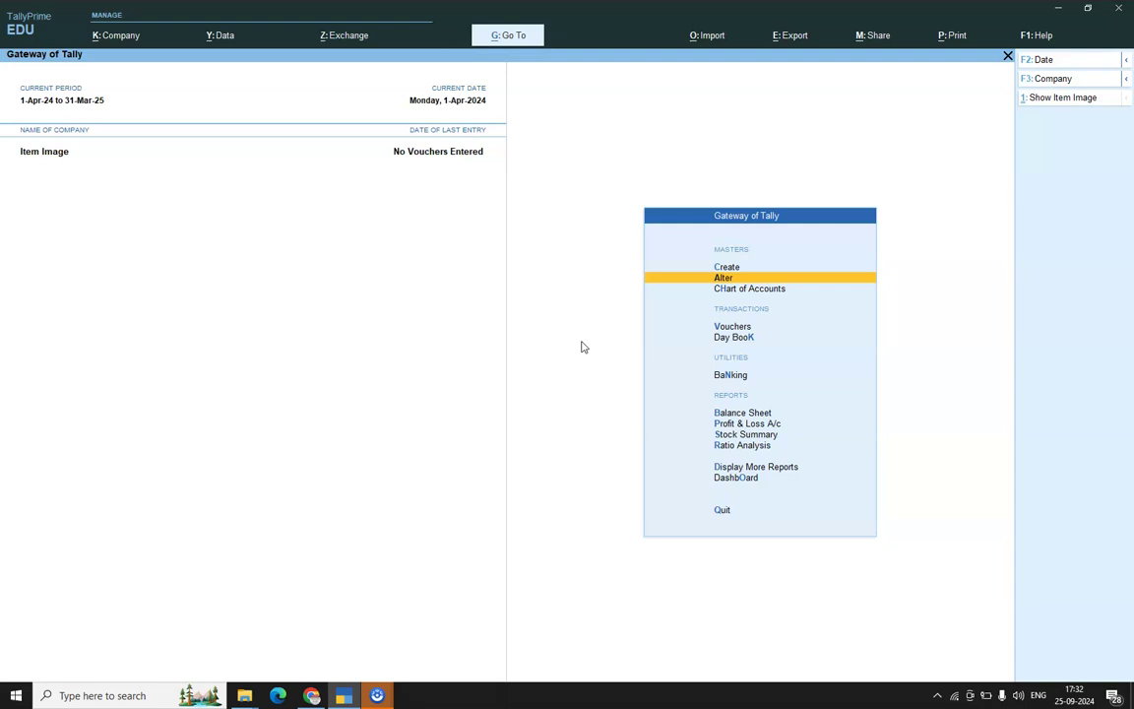
Open the Stock Summary report and show the item image for Dn 4001 from it
key("Down")
key("Down")
key("Down")
key("Down")
key("Down")
key("Down")
key("Down")
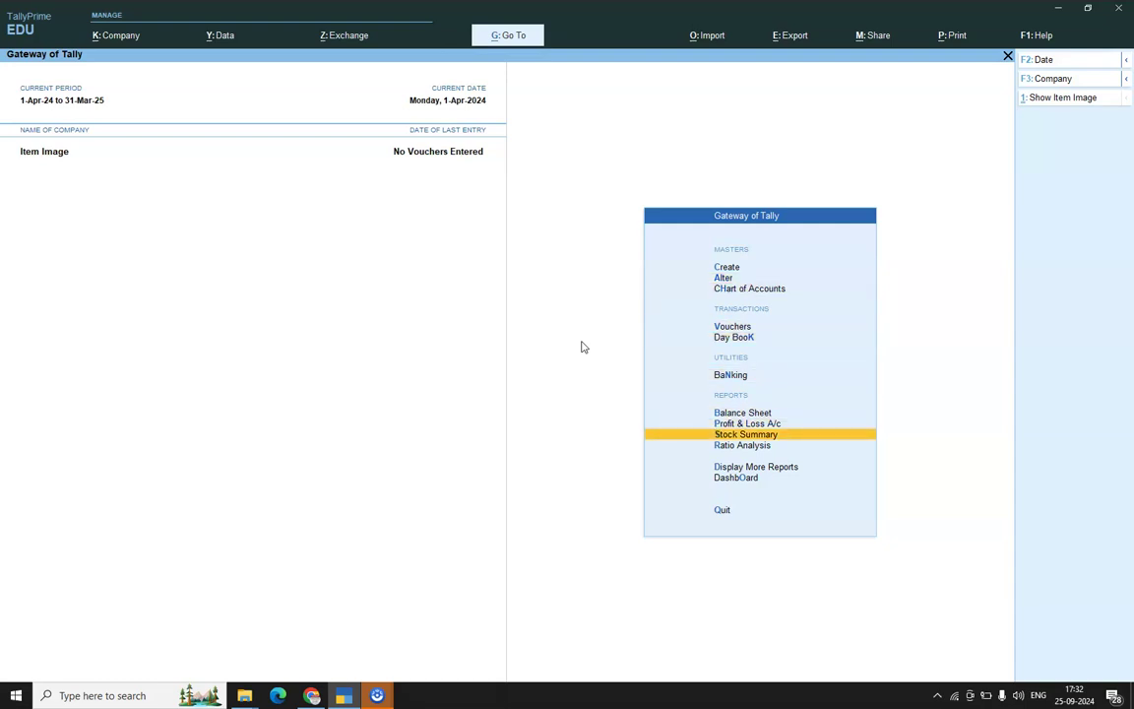
key("Return")
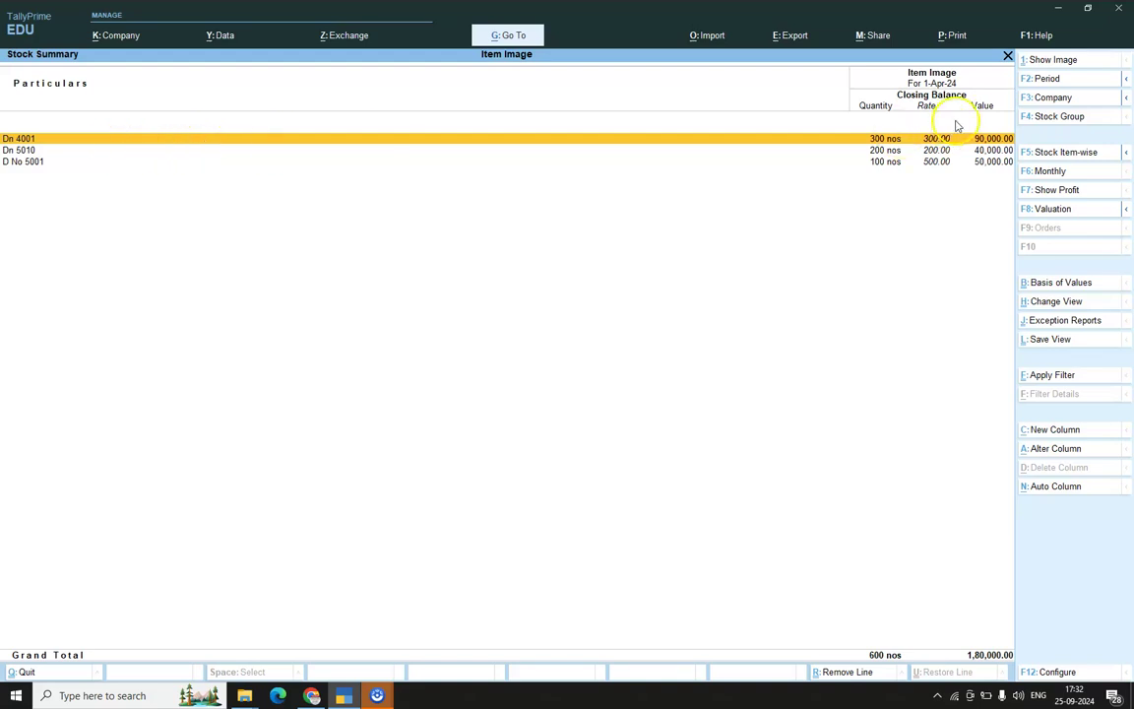
left_click(1055, 61)
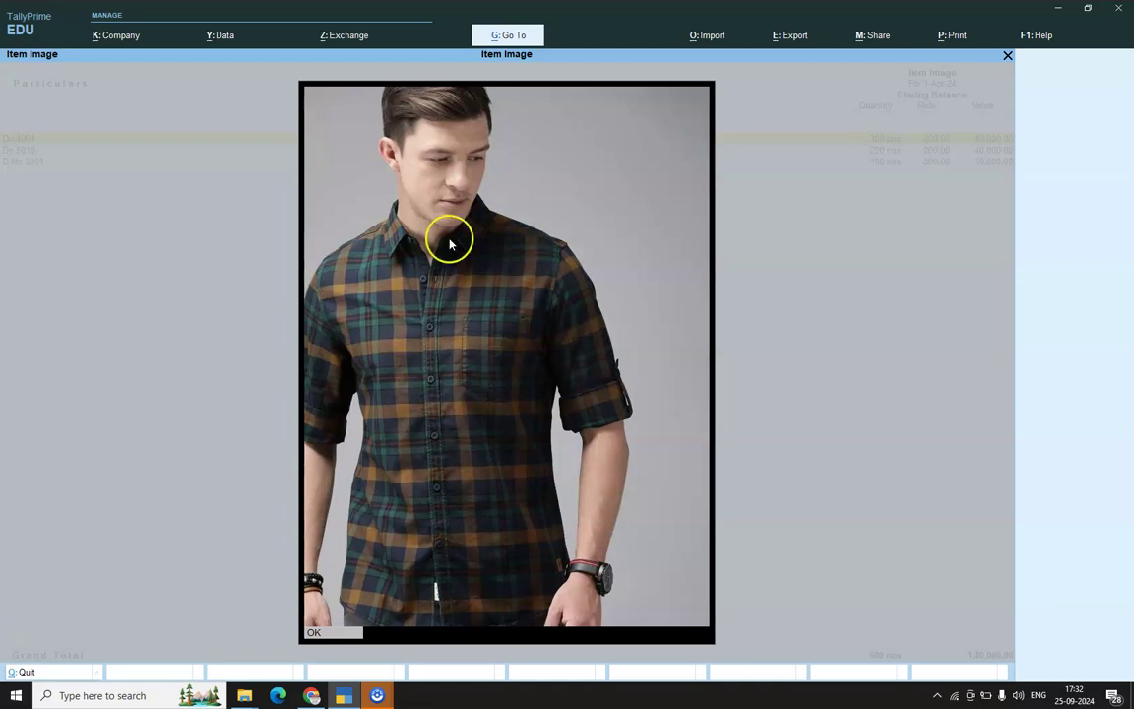
key("Escape")
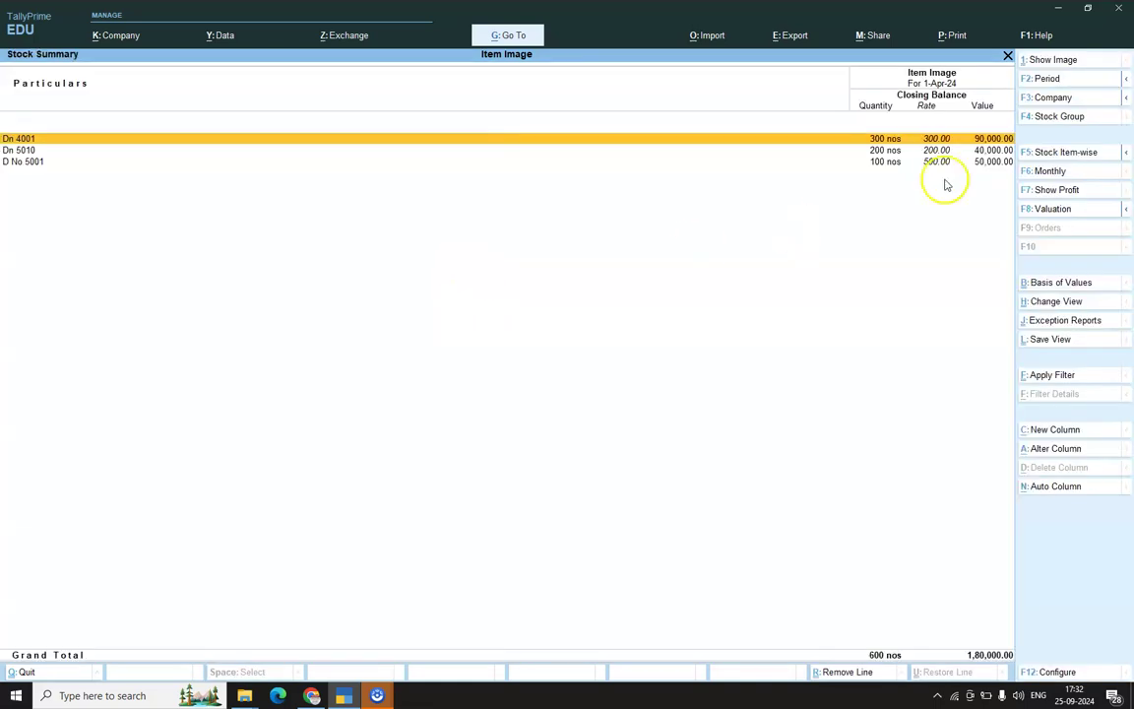
left_click(1048, 58)
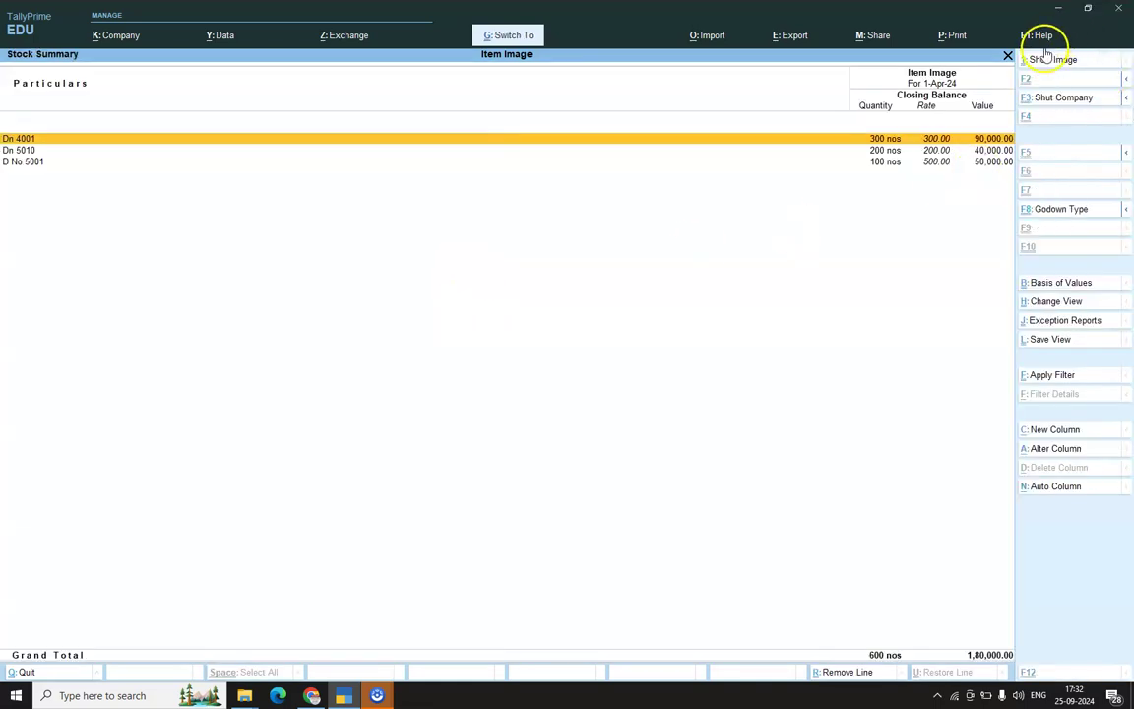